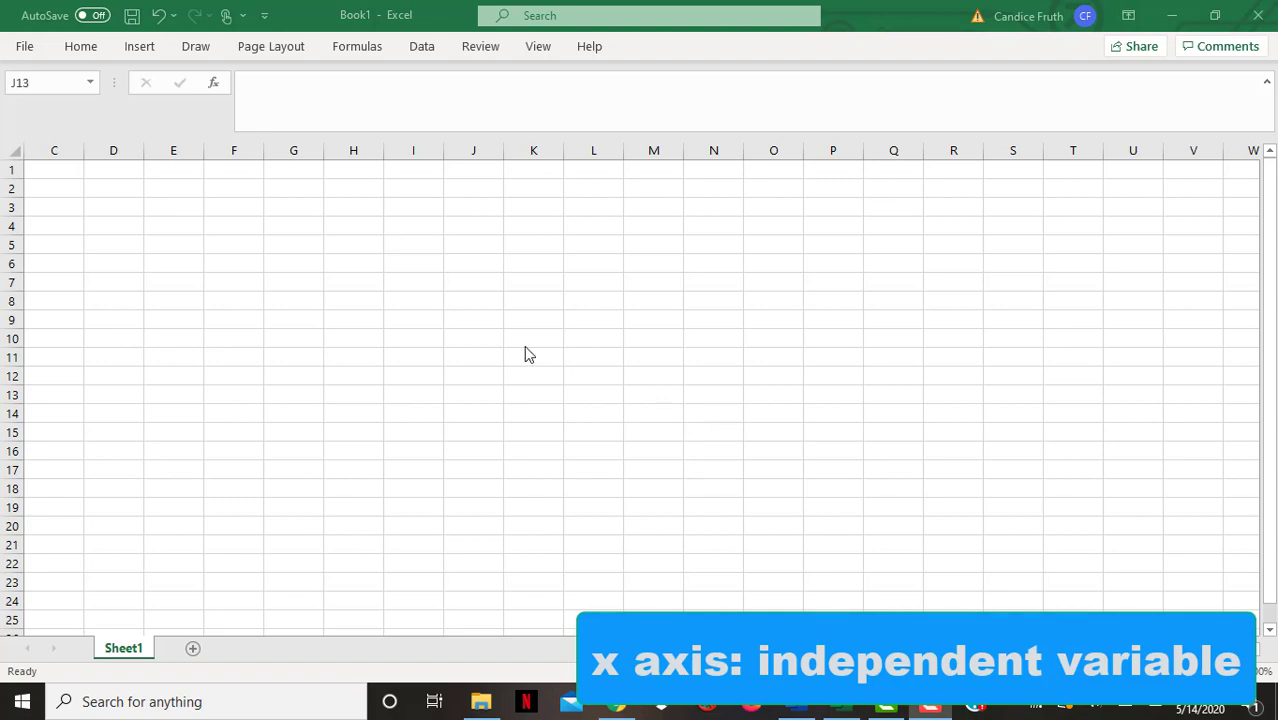
# Enter the header Time in G7 and the times 20 to 180, in steps of 20, in G8:G16
pyautogui.click(274, 282)
pyautogui.write('Time')
pyautogui.press('Return')
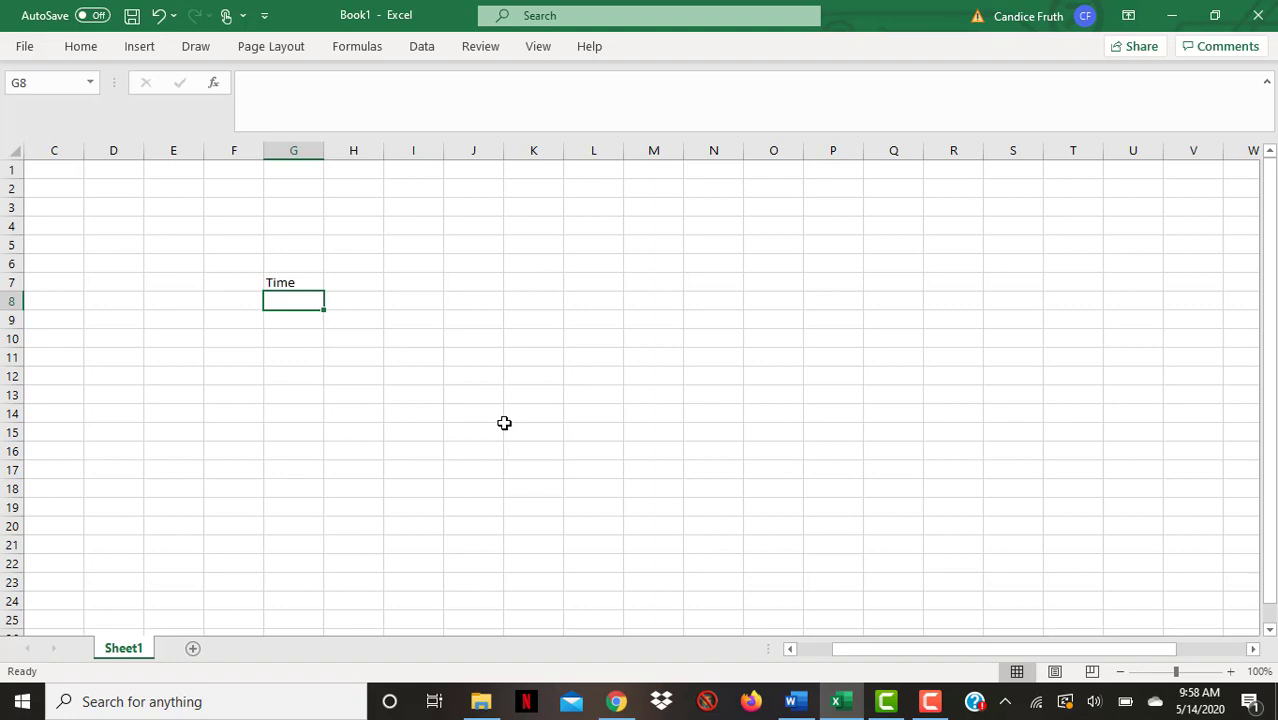
pyautogui.write('20')
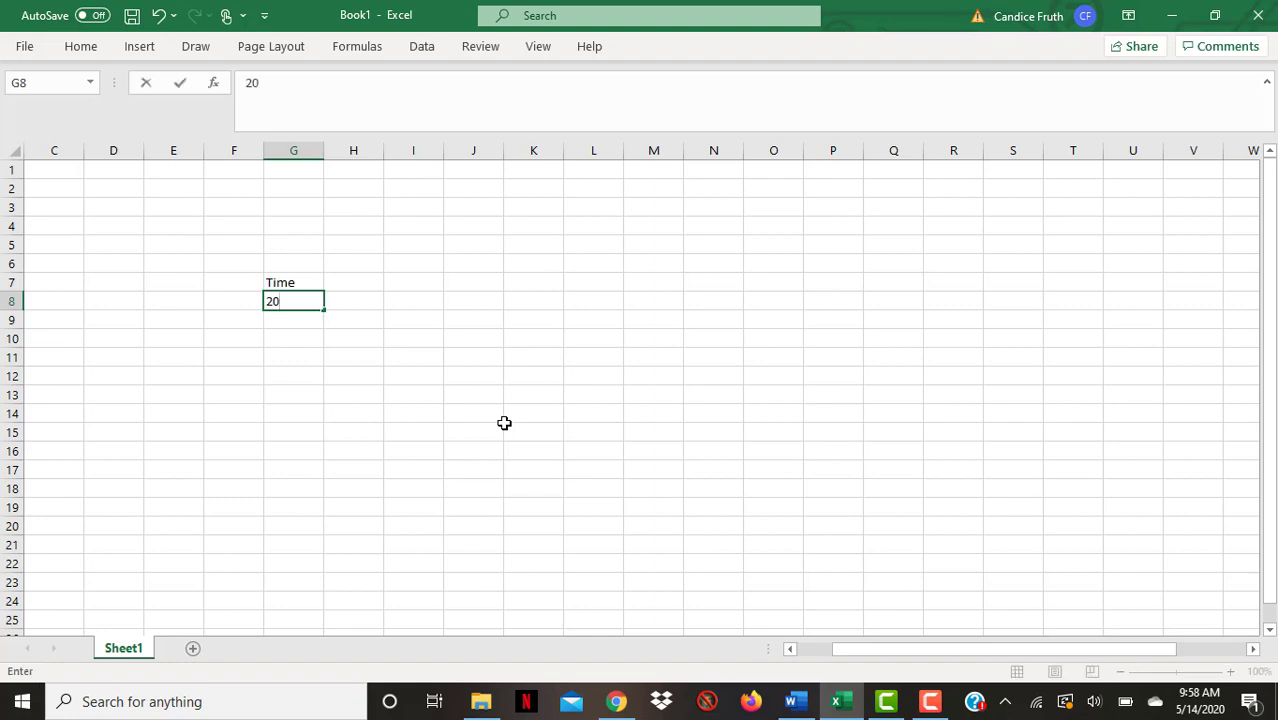
pyautogui.press('Return')
pyautogui.write('40')
pyautogui.press('Return')
pyautogui.write('60')
pyautogui.press('Return')
pyautogui.write('80 100 ')
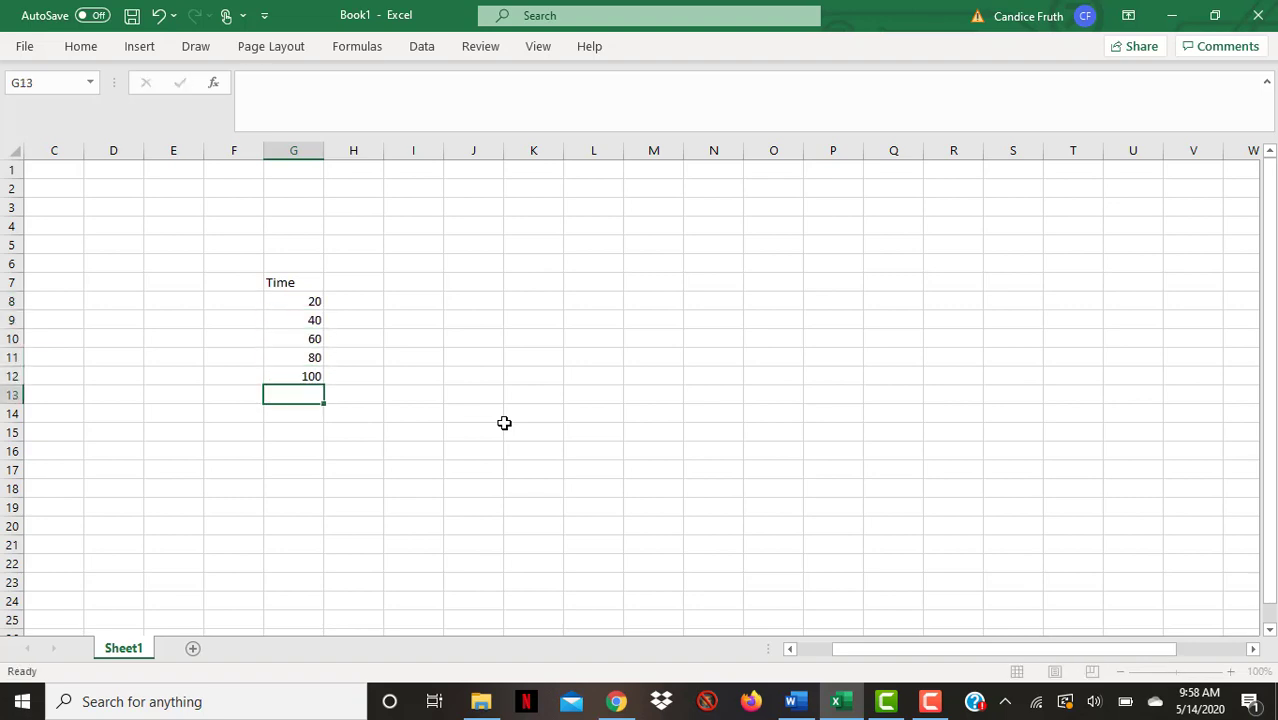
pyautogui.write('120 140 160 180')
pyautogui.press('Return')
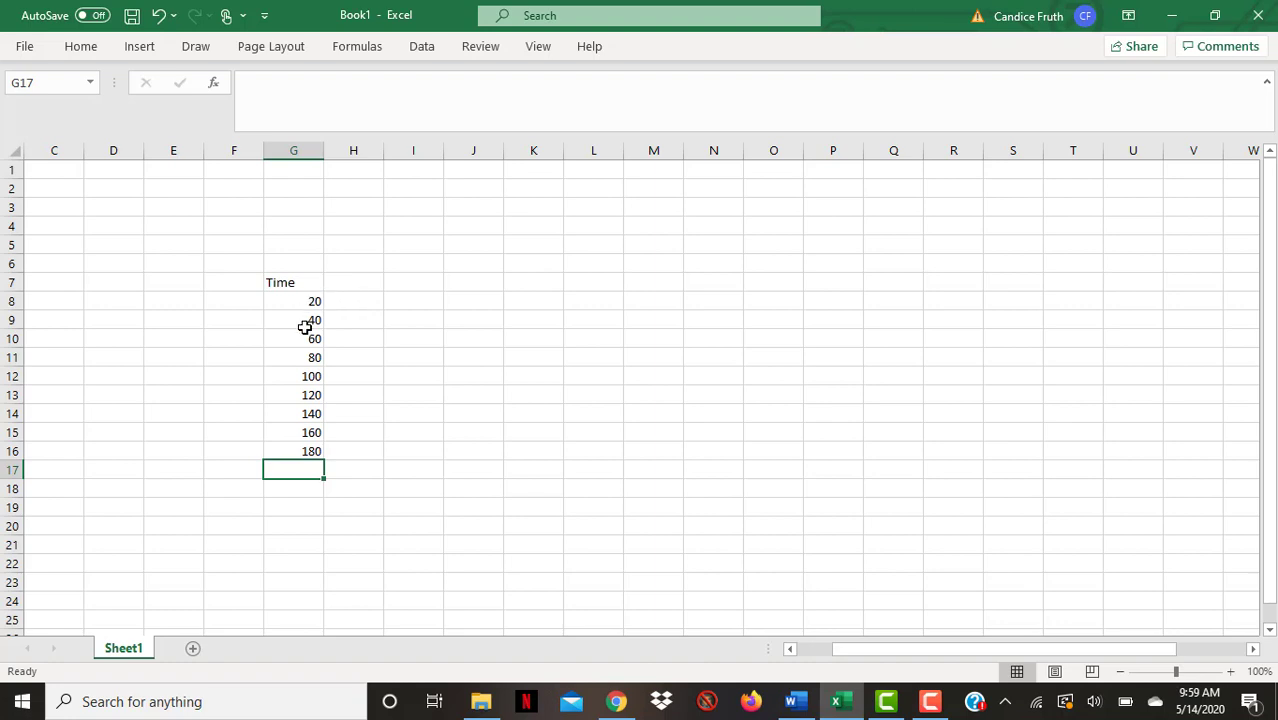
# Enter 0 in H7 and the values 3.5 through 7.5, in steps of 0.5, in H8:H16
pyautogui.click(354, 285)
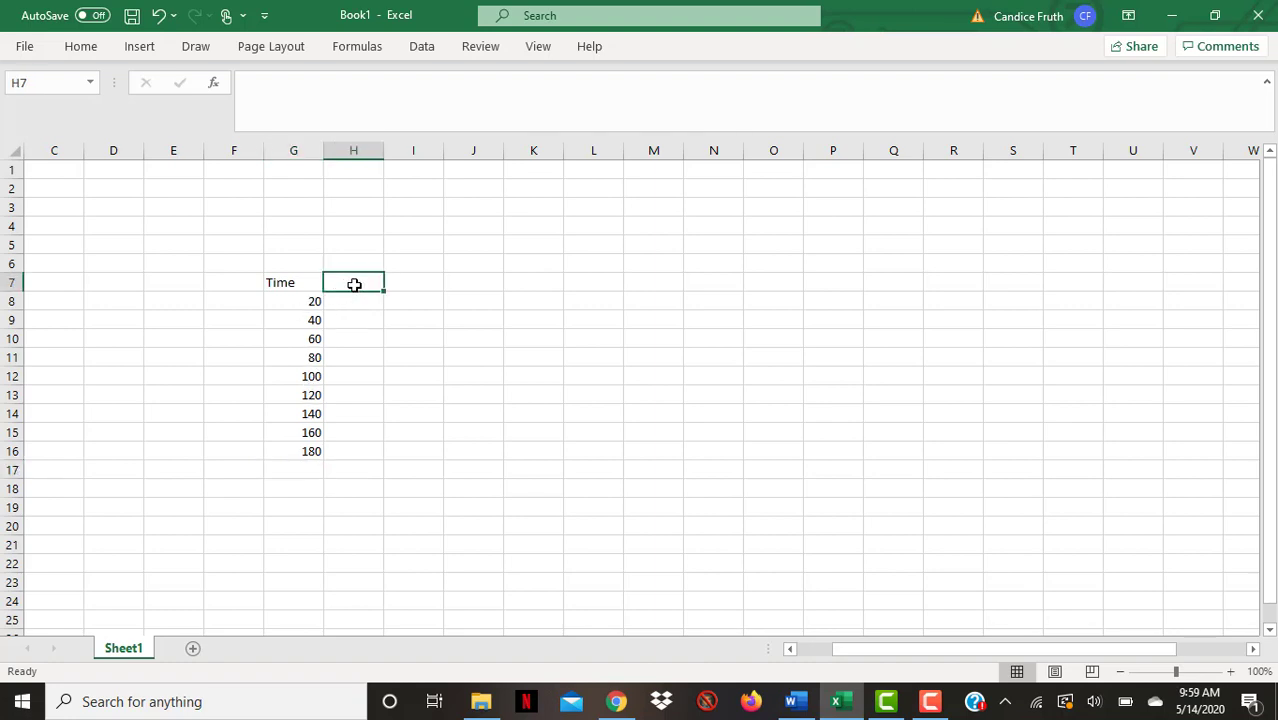
pyautogui.write('0')
pyautogui.press('Return')
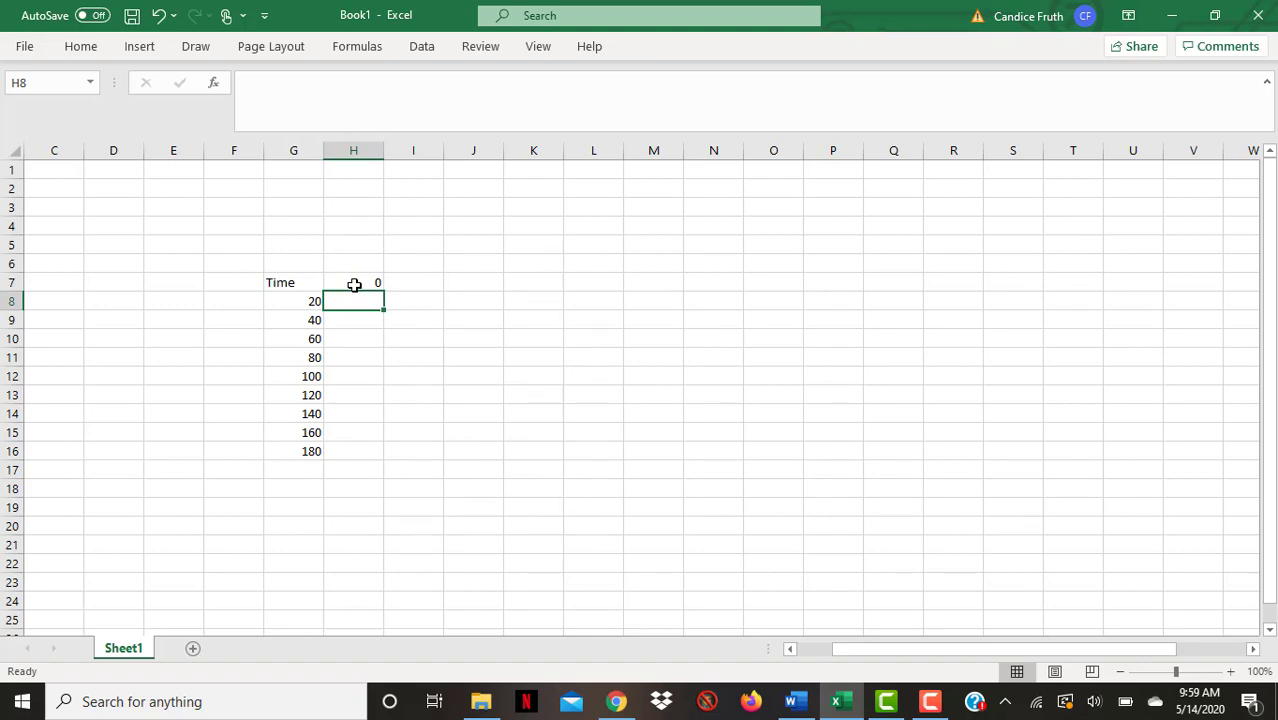
pyautogui.write('3.5')
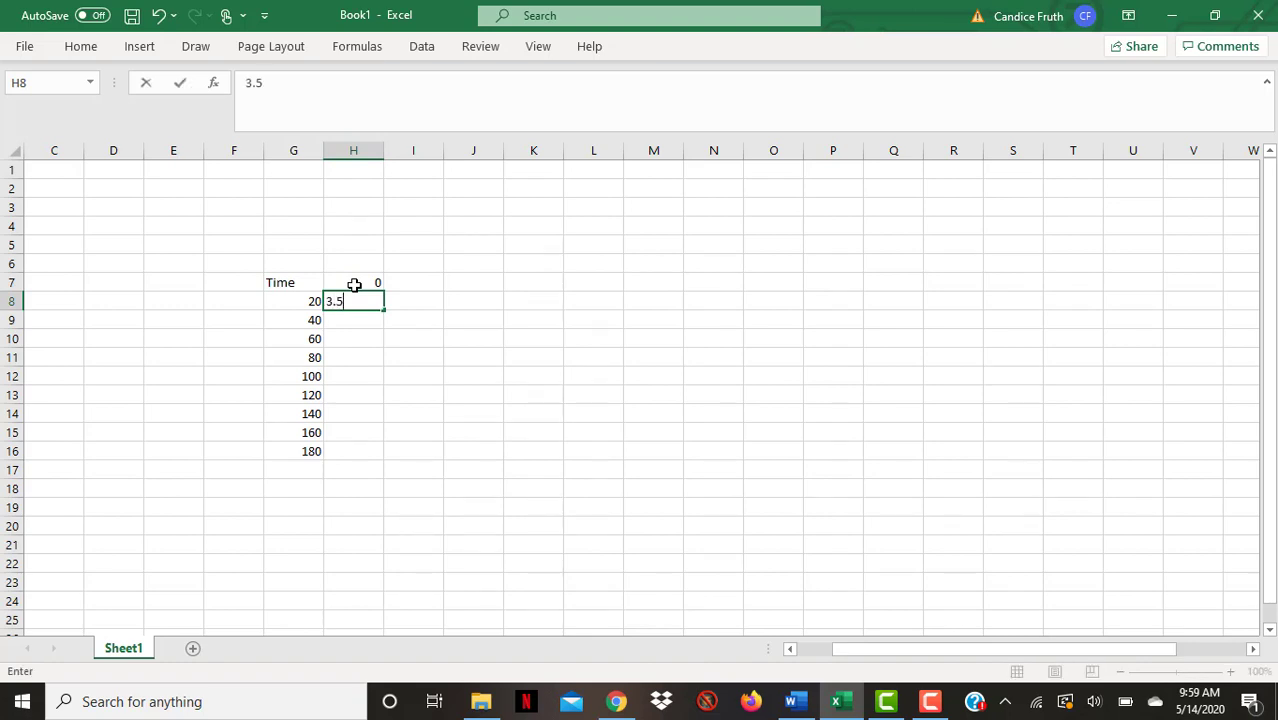
pyautogui.press('Return')
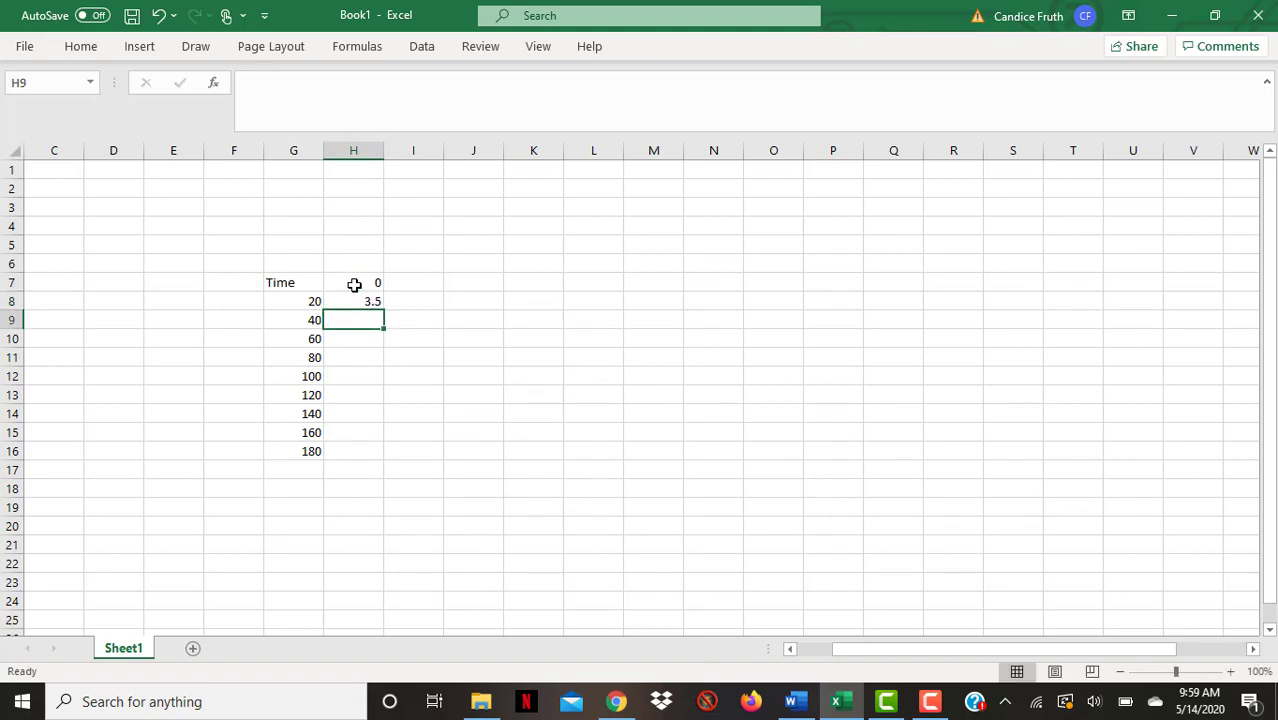
pyautogui.write('4')
pyautogui.press('Return')
pyautogui.write('4')
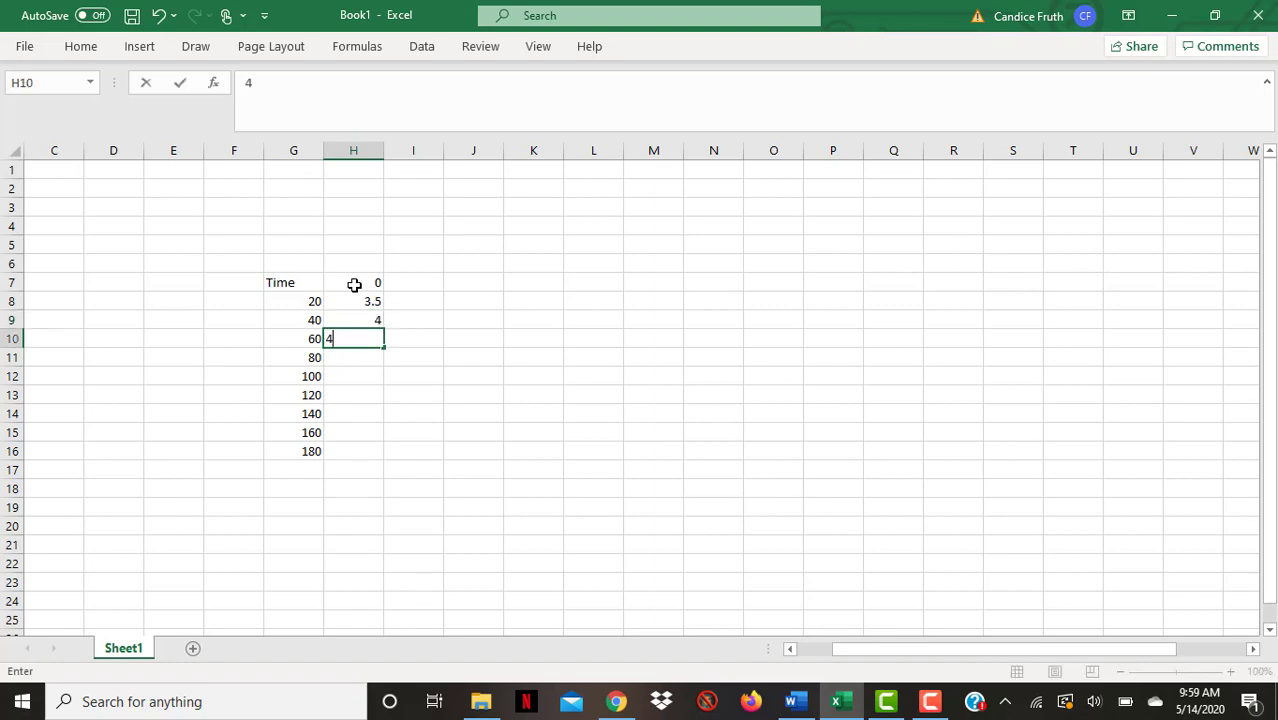
pyautogui.write('.5 5 5.5 6 6.5 7 7.5')
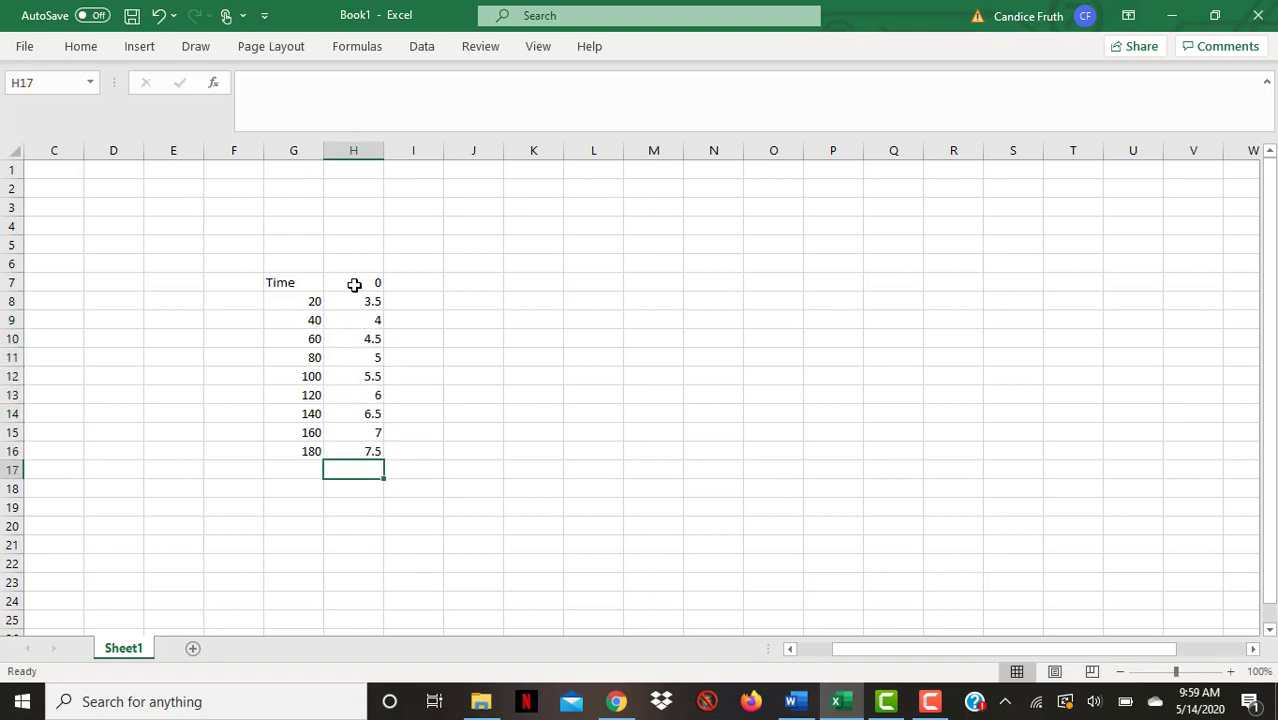
pyautogui.press('Return')
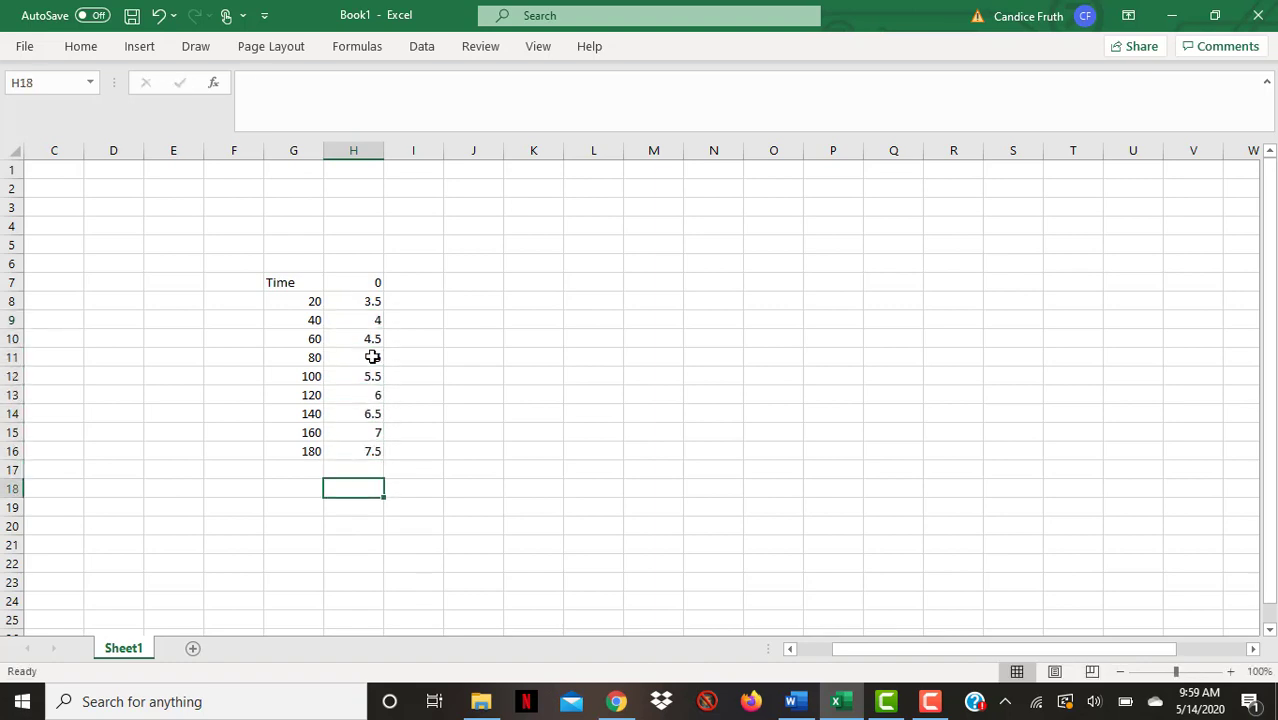
# Enter 25 in I7 and the values 4, 5, 5.5, 6, 6.5, 7.2, 8, 8.8, 9 in I8:I16
pyautogui.click(419, 286)
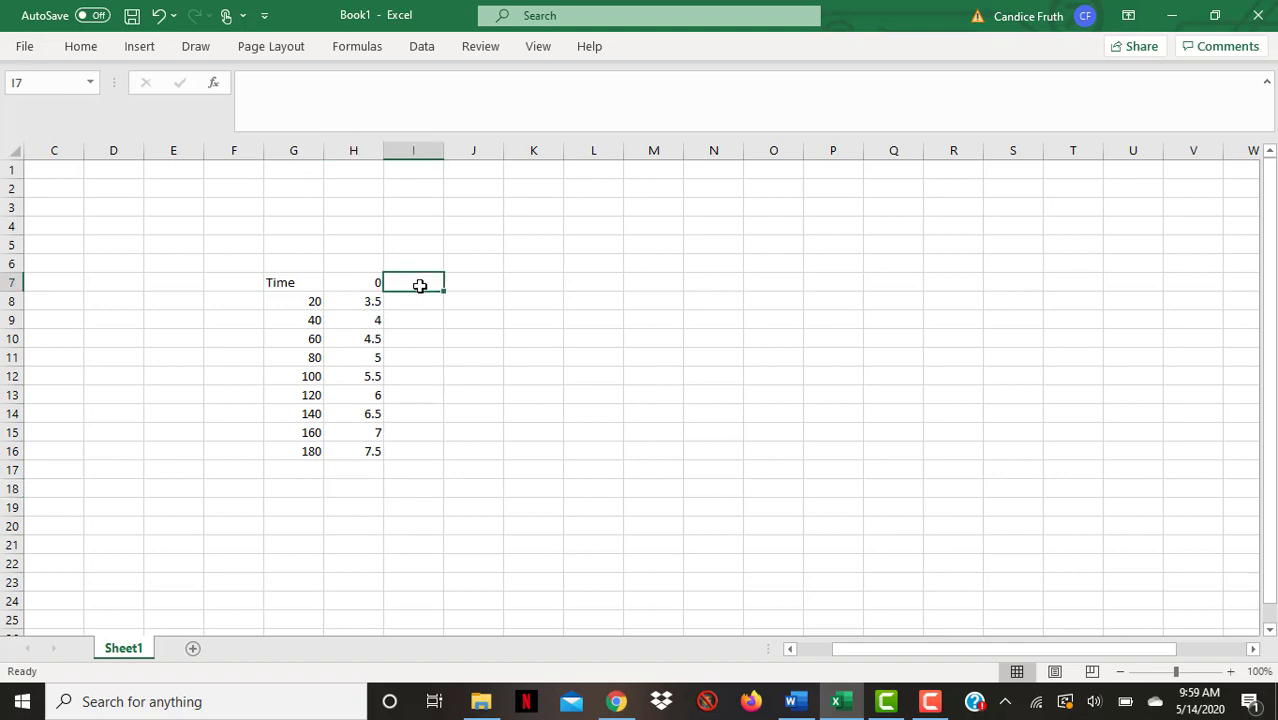
pyautogui.write('25')
pyautogui.press('Return')
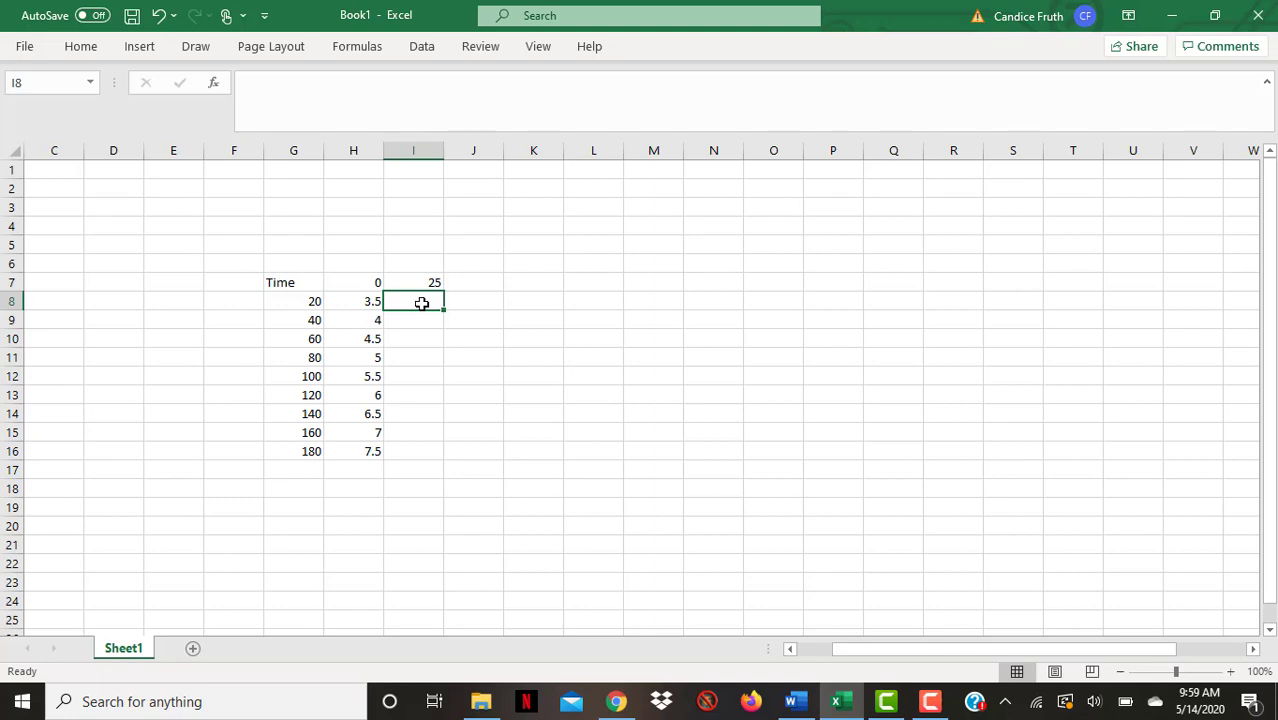
pyautogui.write('4')
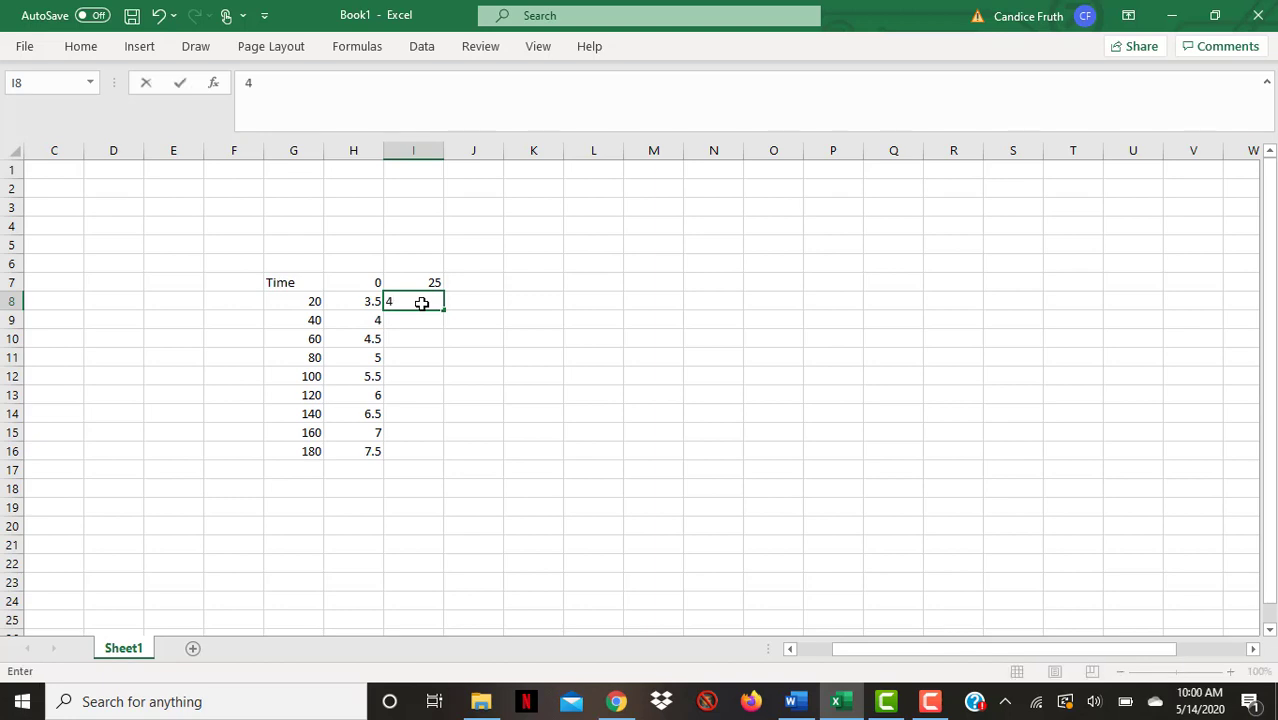
pyautogui.press('Return')
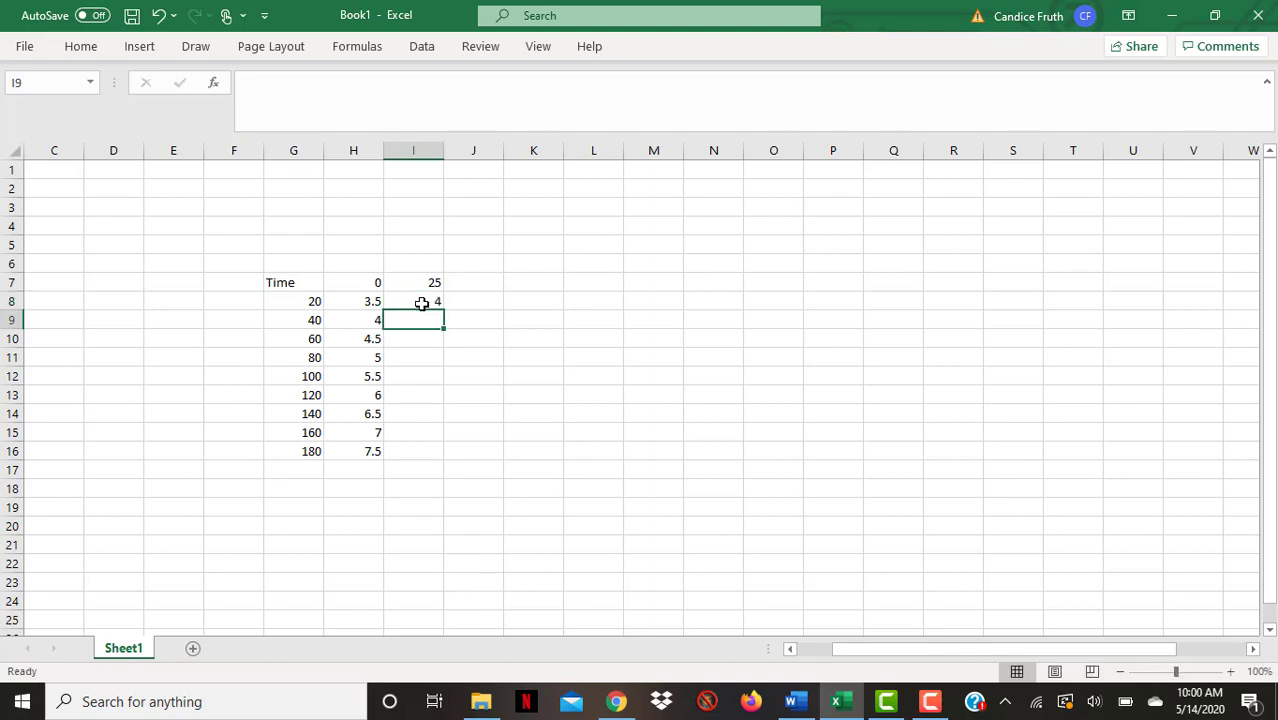
pyautogui.write('5')
pyautogui.press('Return')
pyautogui.write('5.5')
pyautogui.press('Return')
pyautogui.write('6')
pyautogui.press('Return')
pyautogui.write('6.5')
pyautogui.press('Return')
pyautogui.write('7.2')
pyautogui.press('Return')
pyautogui.write('8.')
pyautogui.press('Return')
pyautogui.write('8.8')
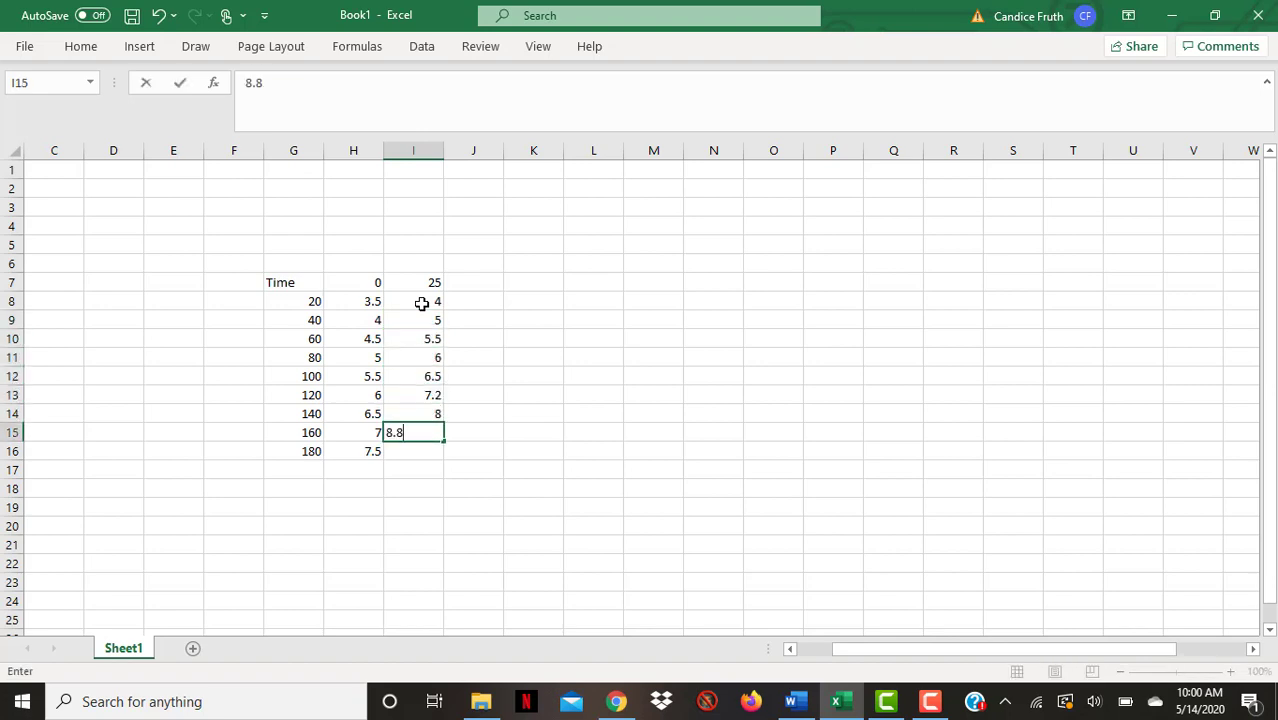
pyautogui.press('Return')
pyautogui.press('Return')
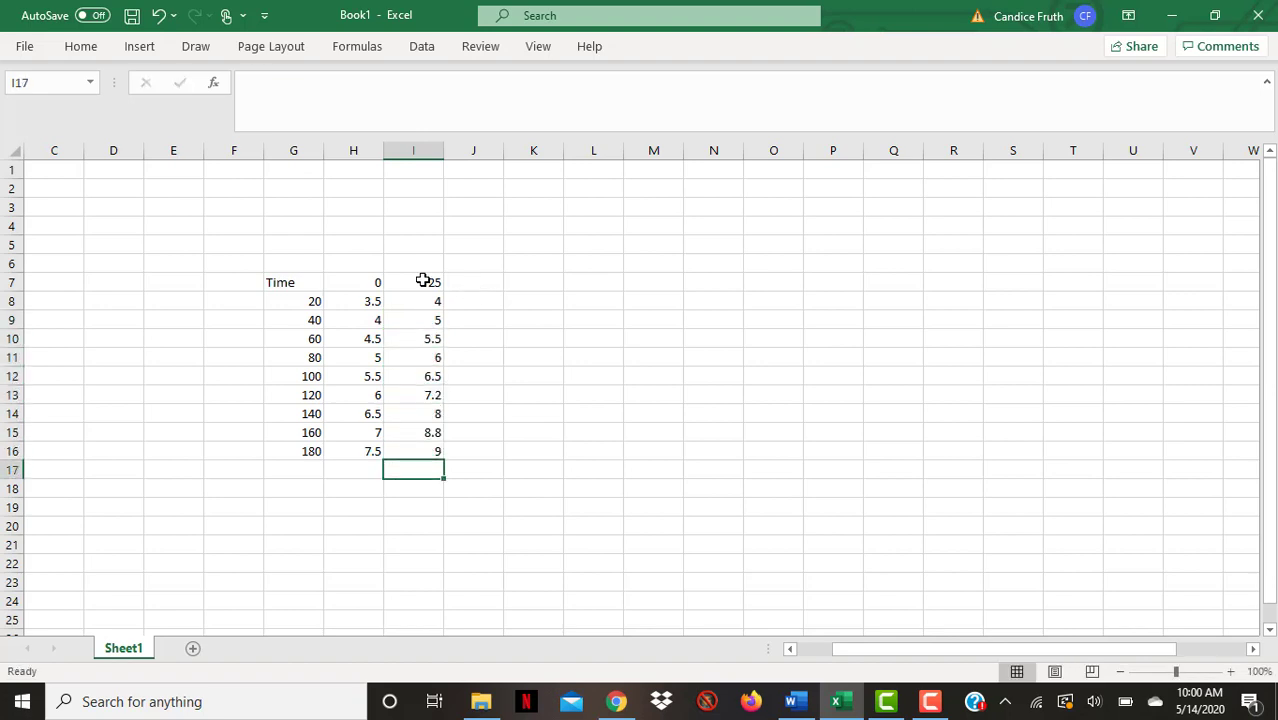
# Enter 100 in J7 and fill J8:J16 with zeros
pyautogui.click(491, 286)
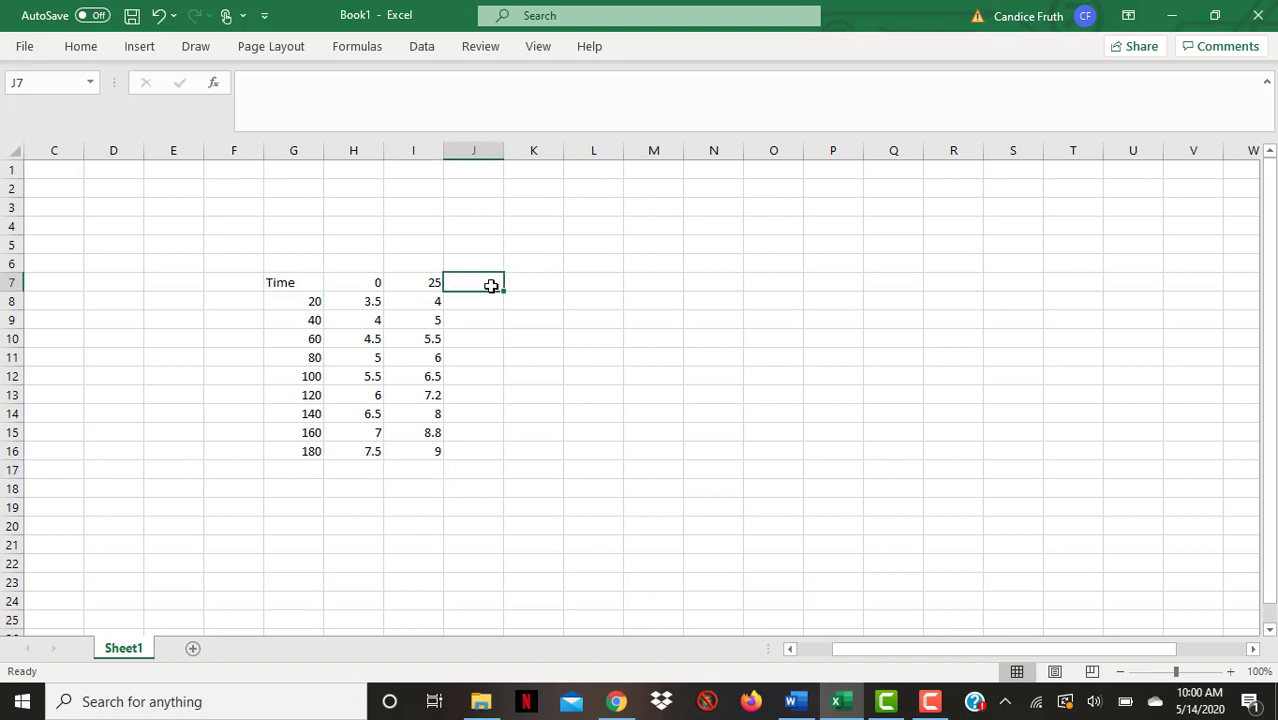
pyautogui.write('100')
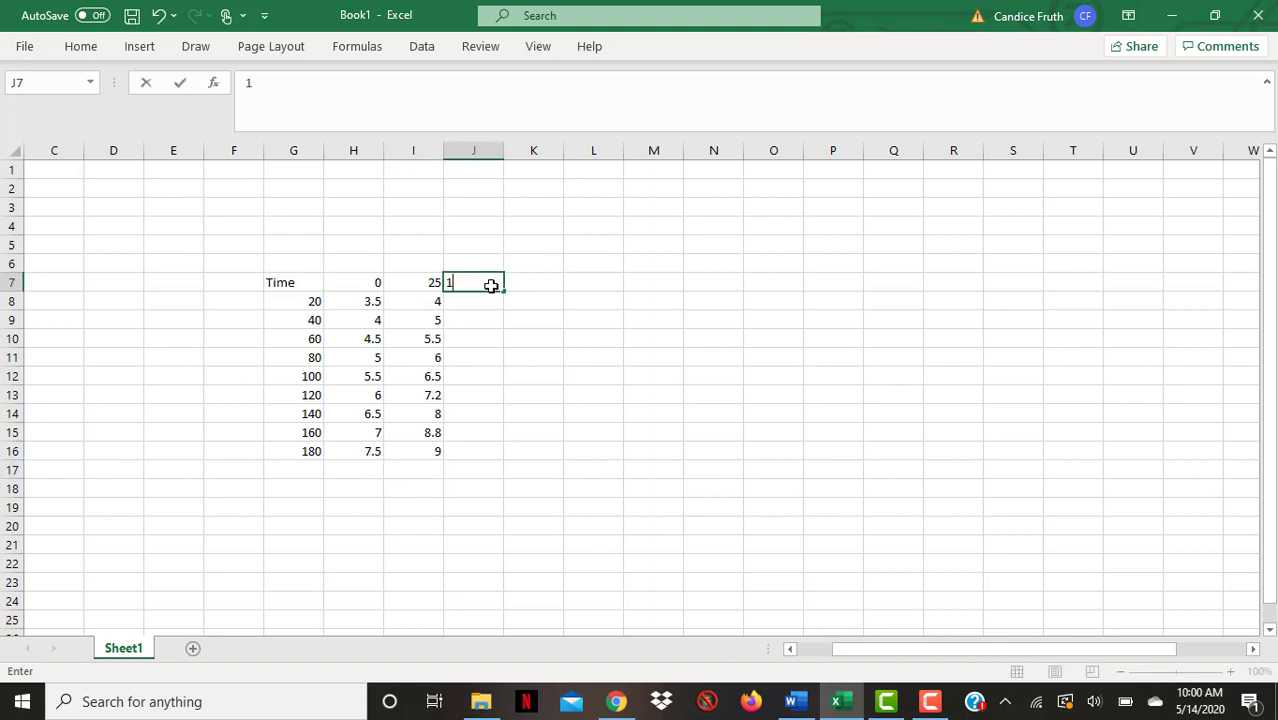
pyautogui.press('Return')
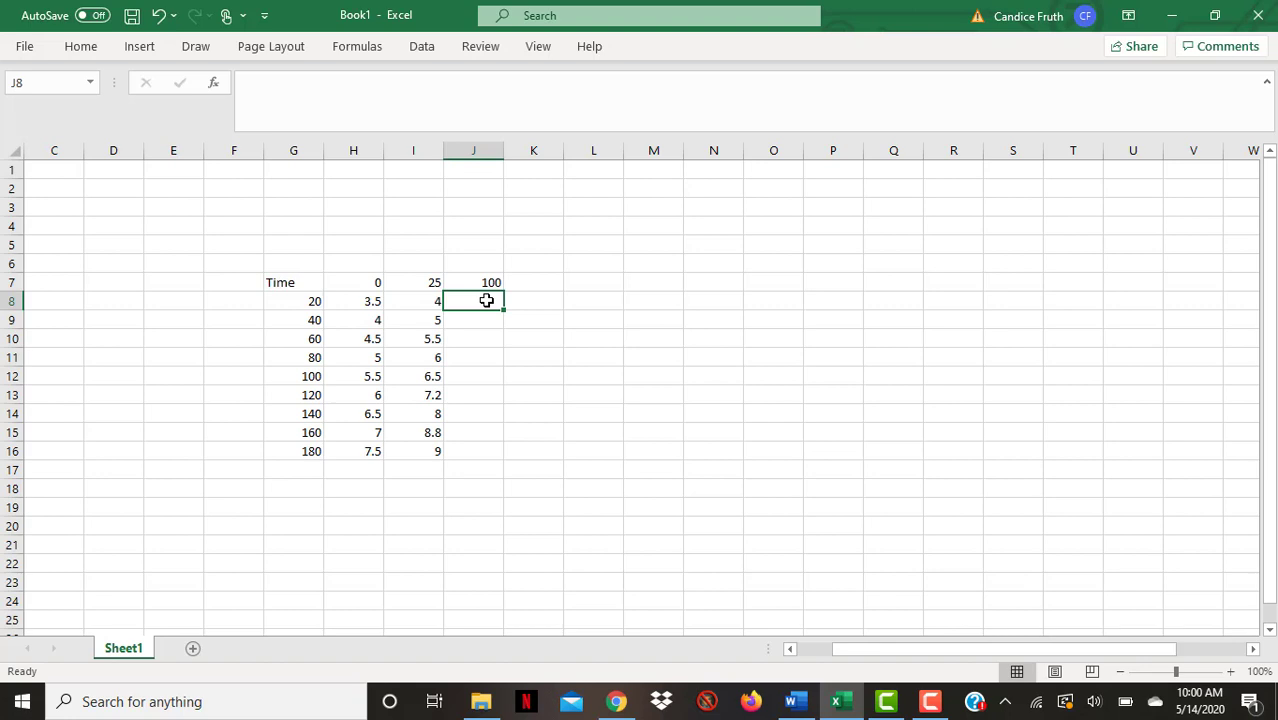
pyautogui.write('0')
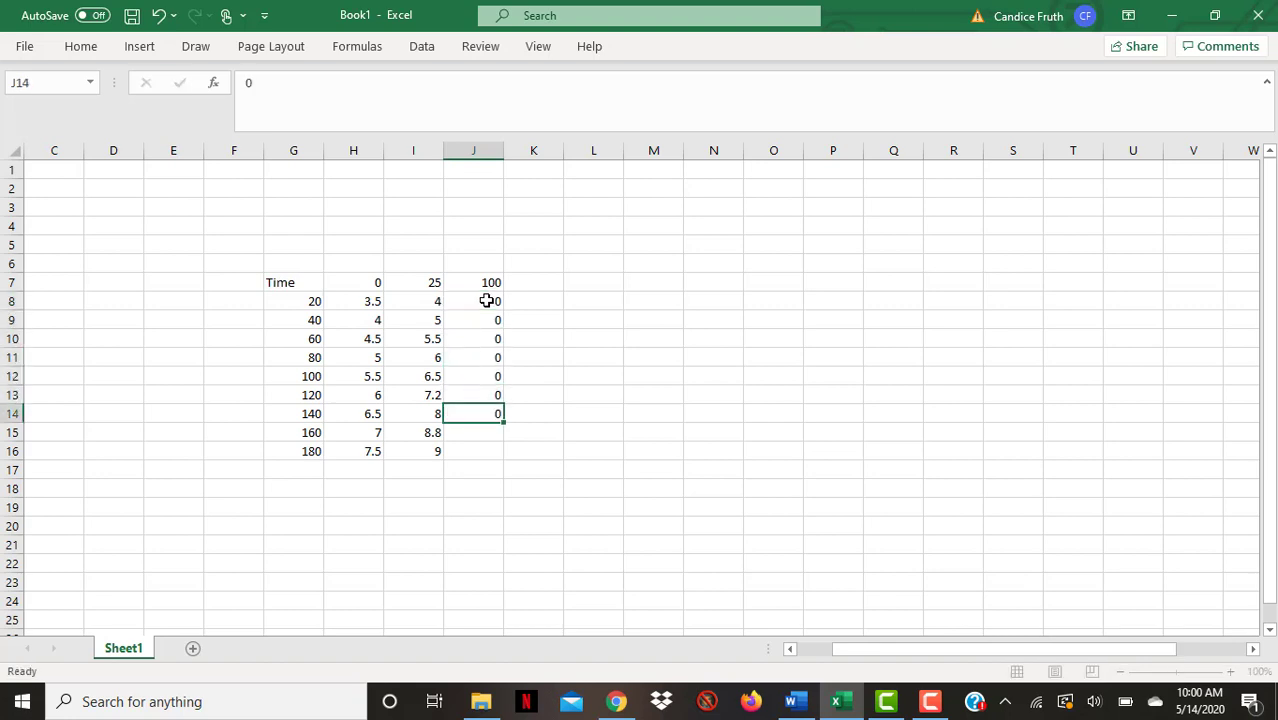
pyautogui.write(' 0 0 0 0 0 0 0 0')
pyautogui.click(550, 394)
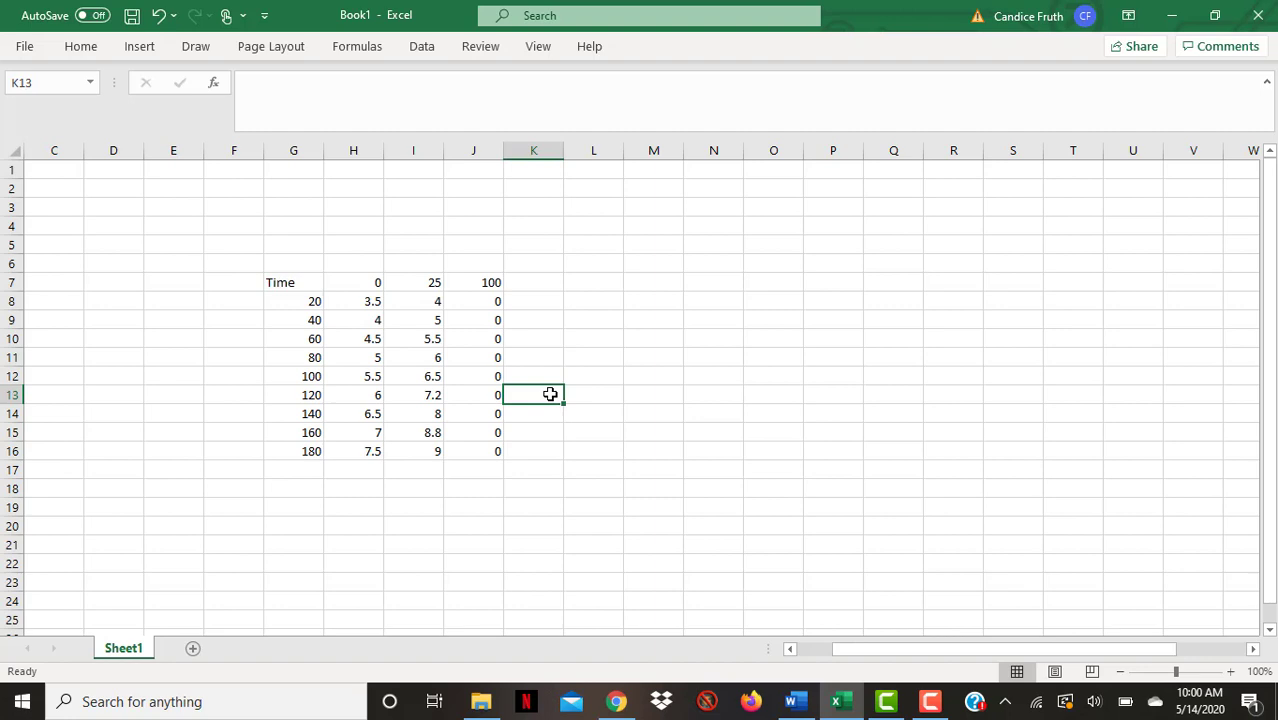
# Select the data in G8:J16 and insert a scatter chart with markers only
pyautogui.moveTo(273, 300); pyautogui.dragTo(482, 449)
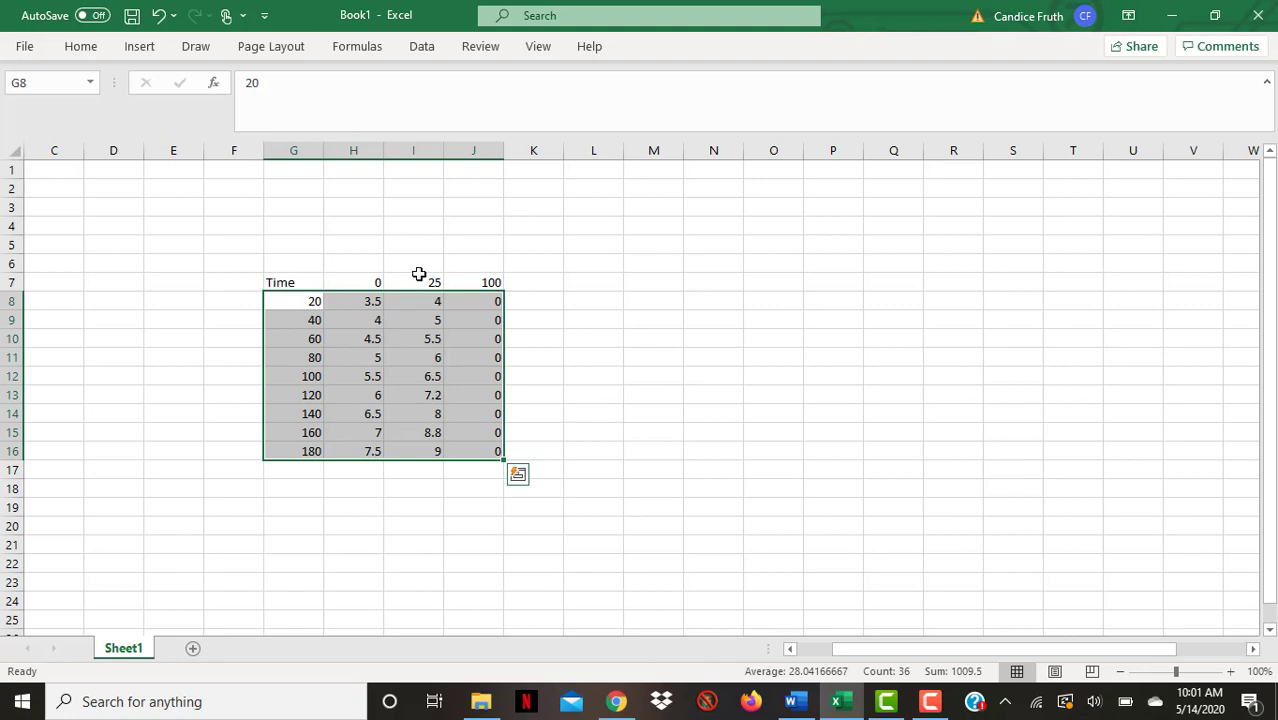
pyautogui.click(150, 52)
pyautogui.click(536, 117)
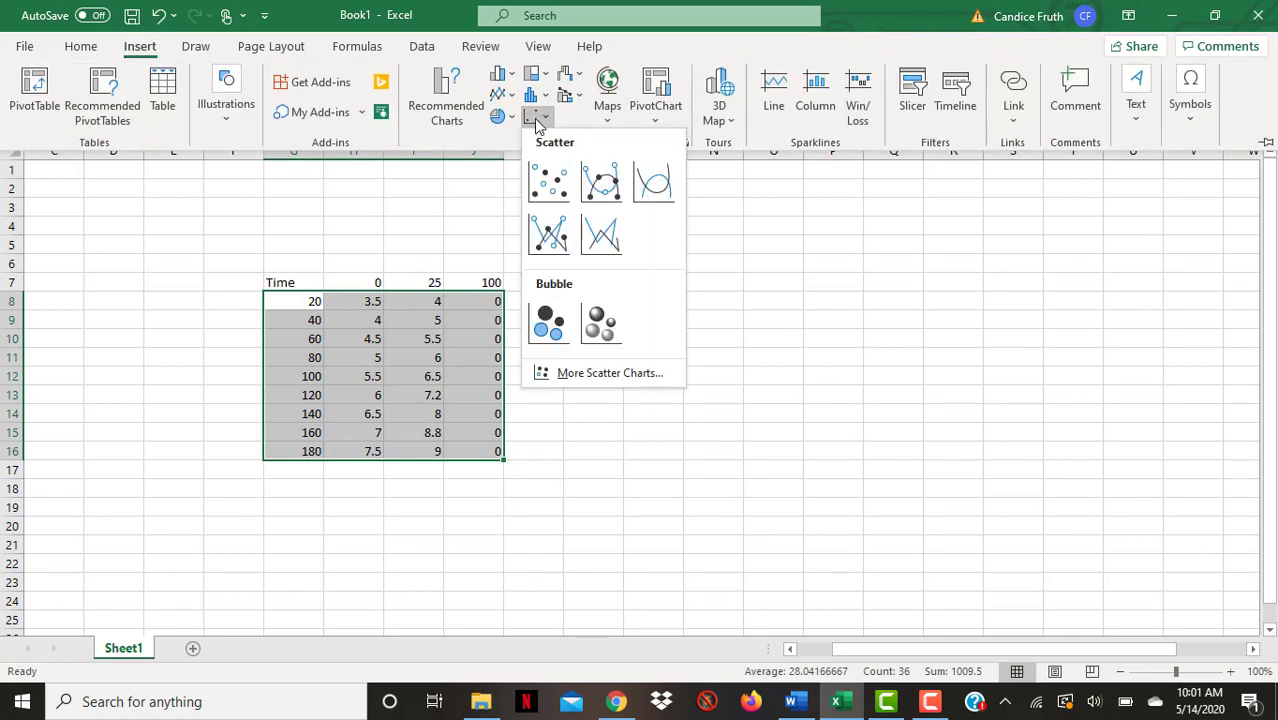
pyautogui.click(558, 190)
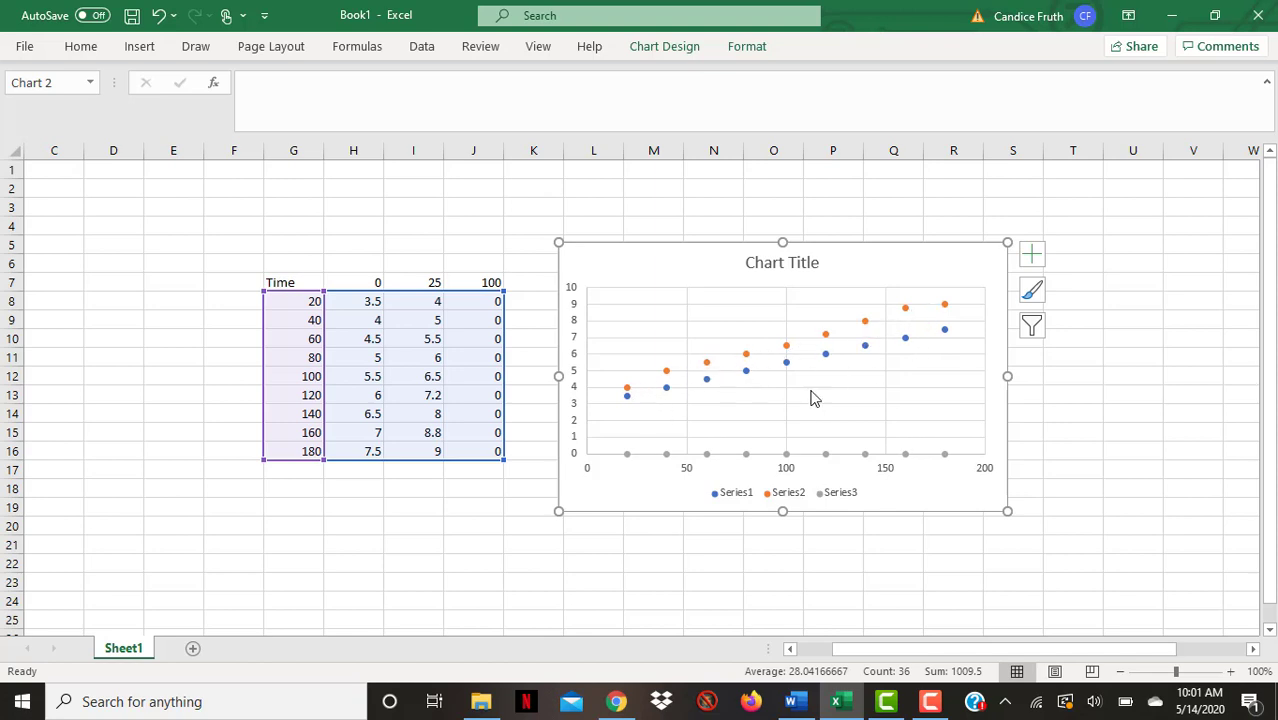
# Format the data series with solid connecting lines in the Format Data Series pane, adjusting the line color
pyautogui.rightClick(946, 306)
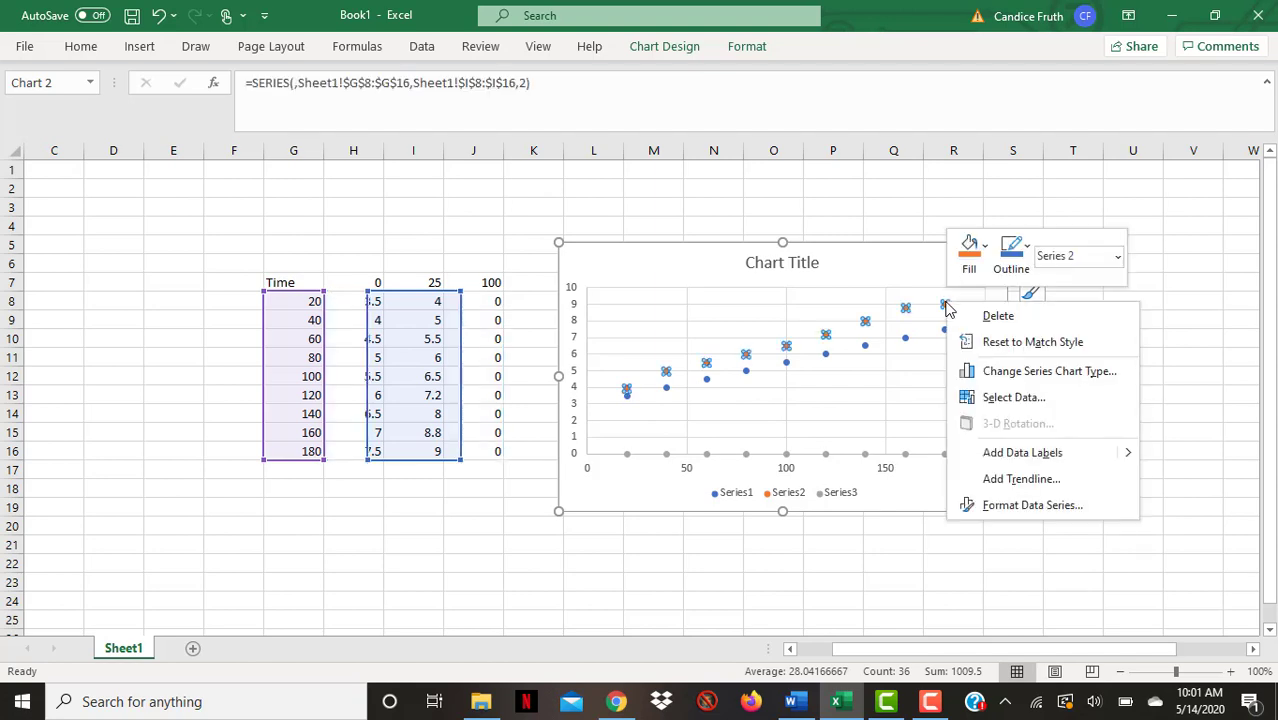
pyautogui.click(1045, 508)
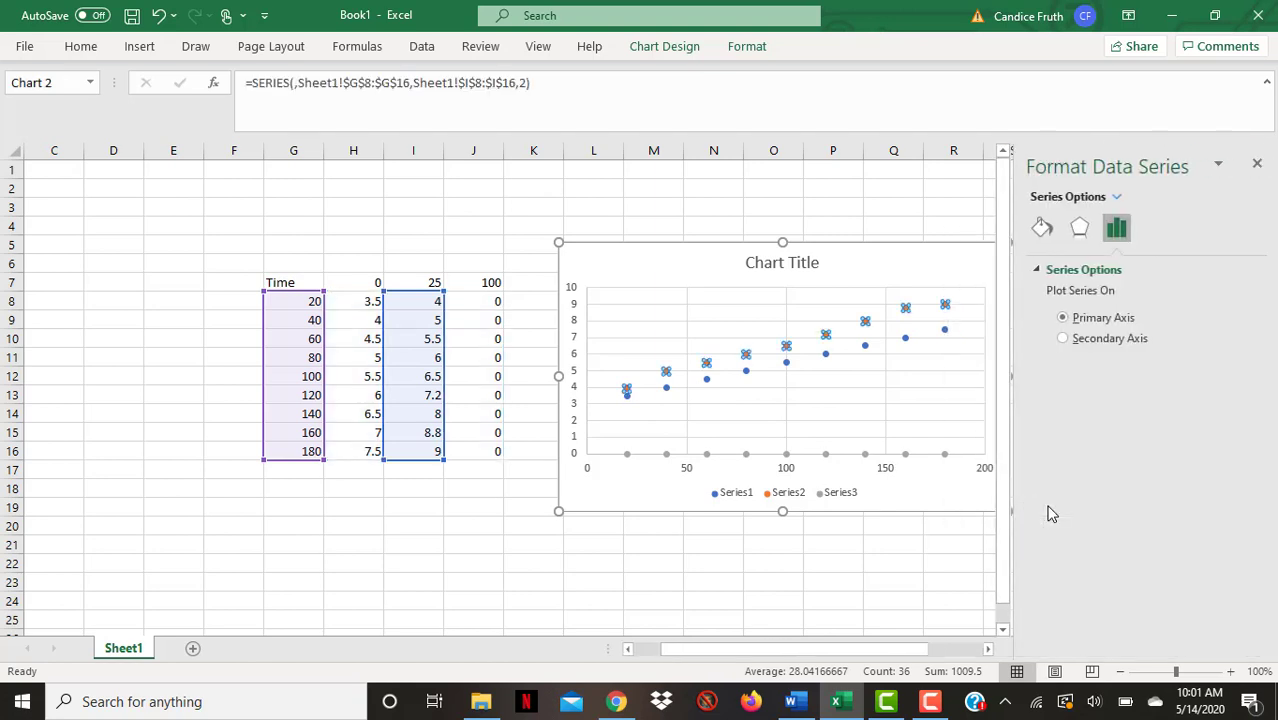
pyautogui.click(1041, 228)
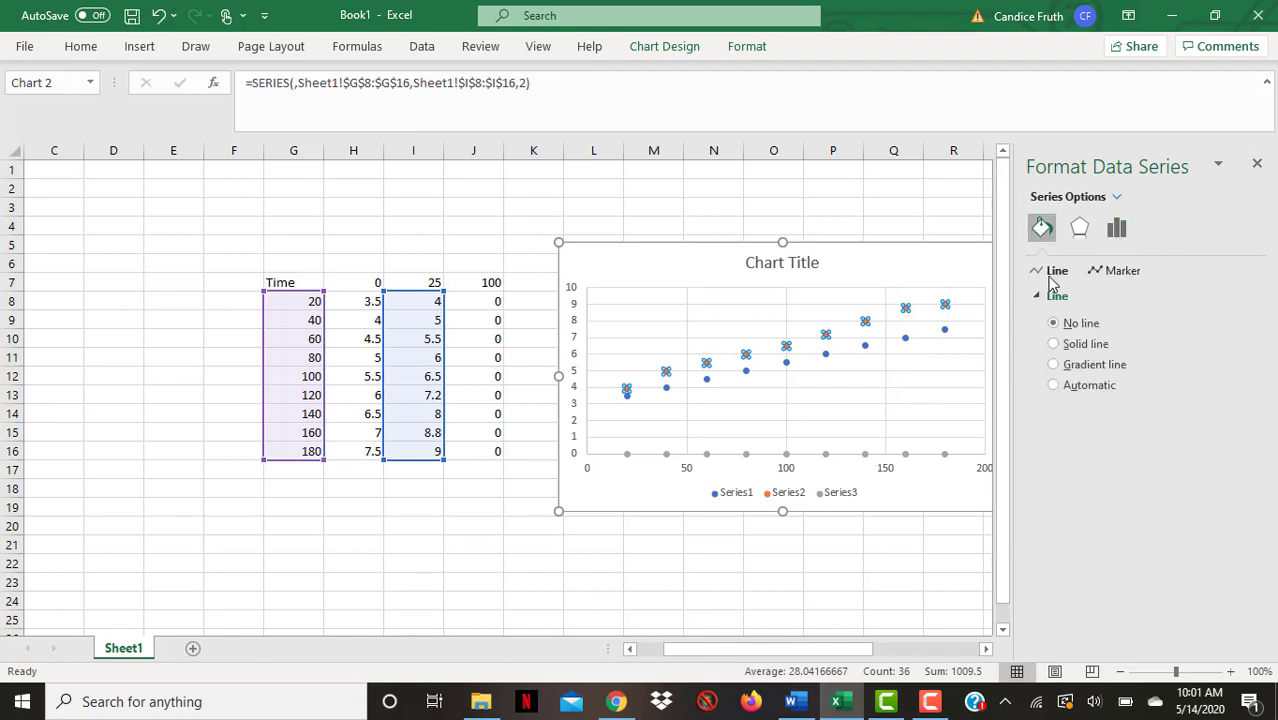
pyautogui.click(1053, 344)
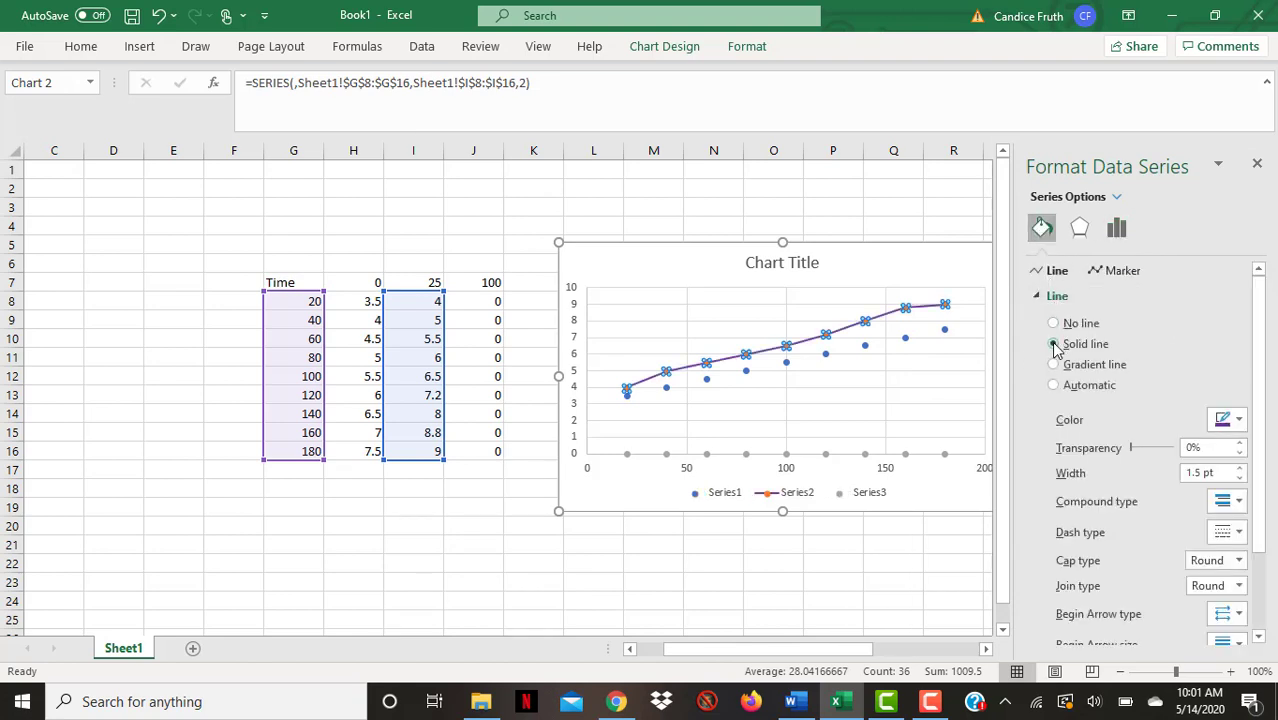
pyautogui.click(1228, 424)
pyautogui.click(1220, 468)
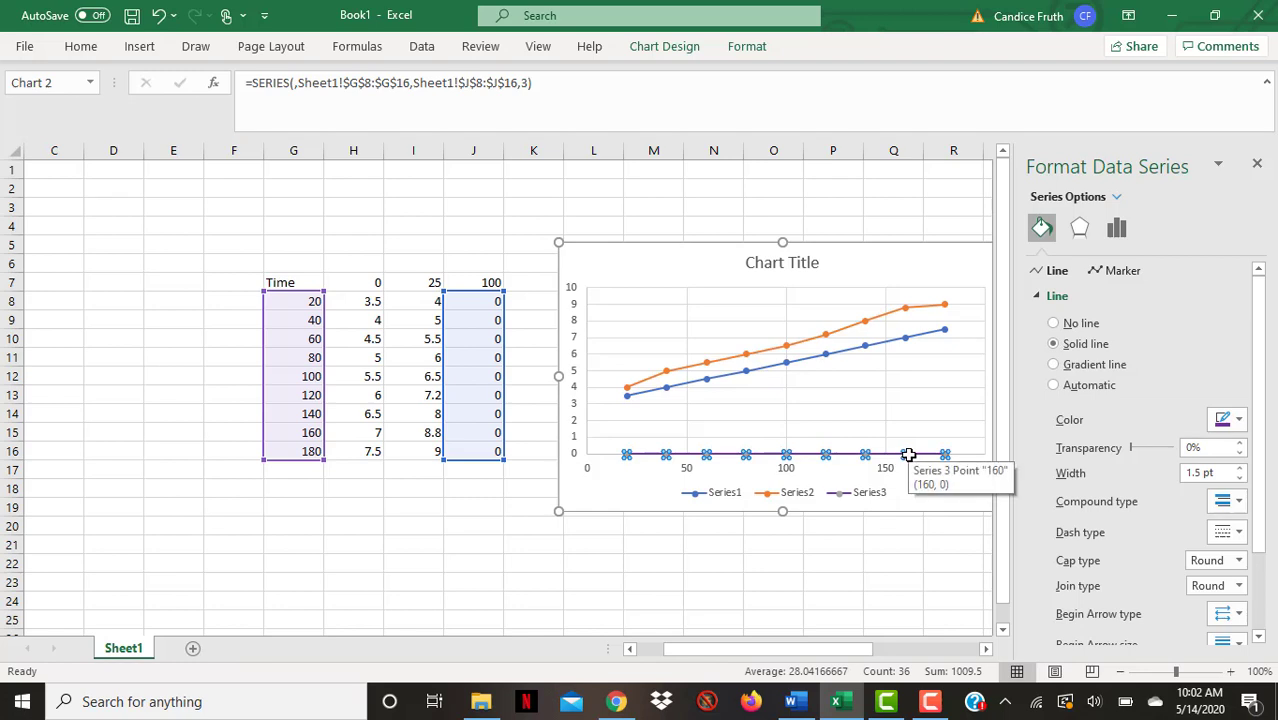
# Give the third series' markers a solid purple fill
pyautogui.click(955, 488)
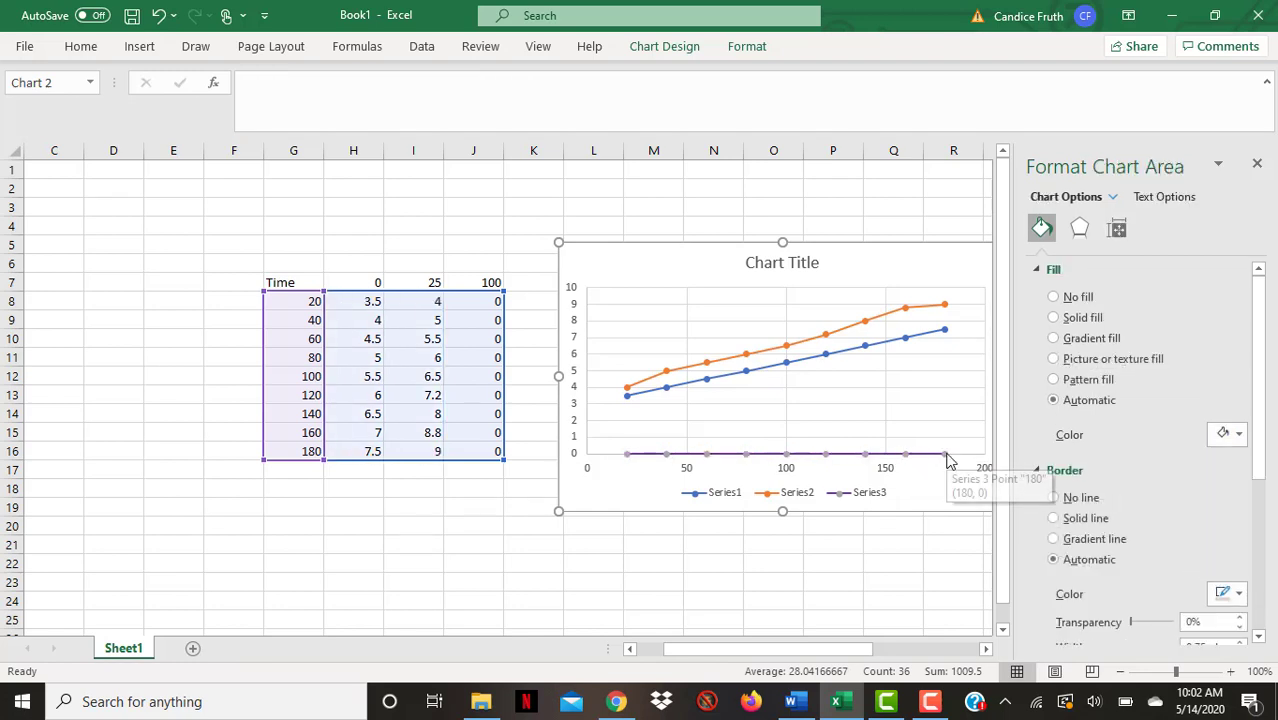
pyautogui.click(948, 456)
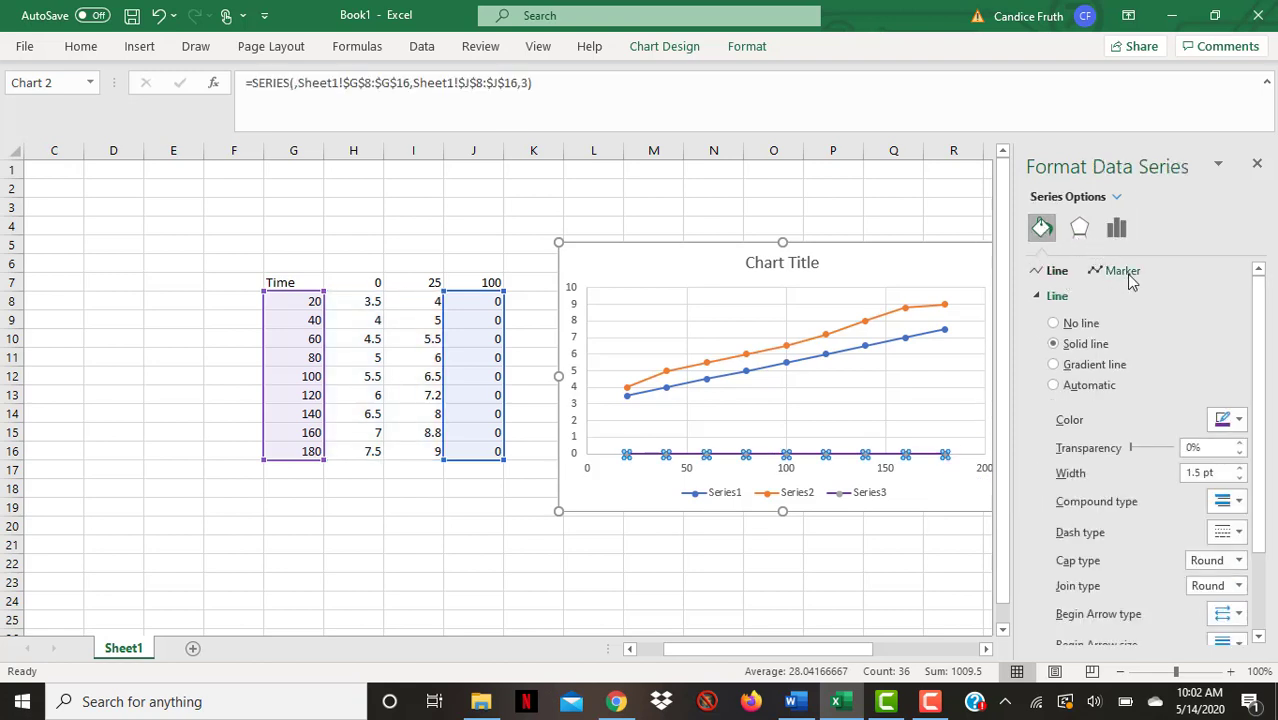
pyautogui.click(1122, 271)
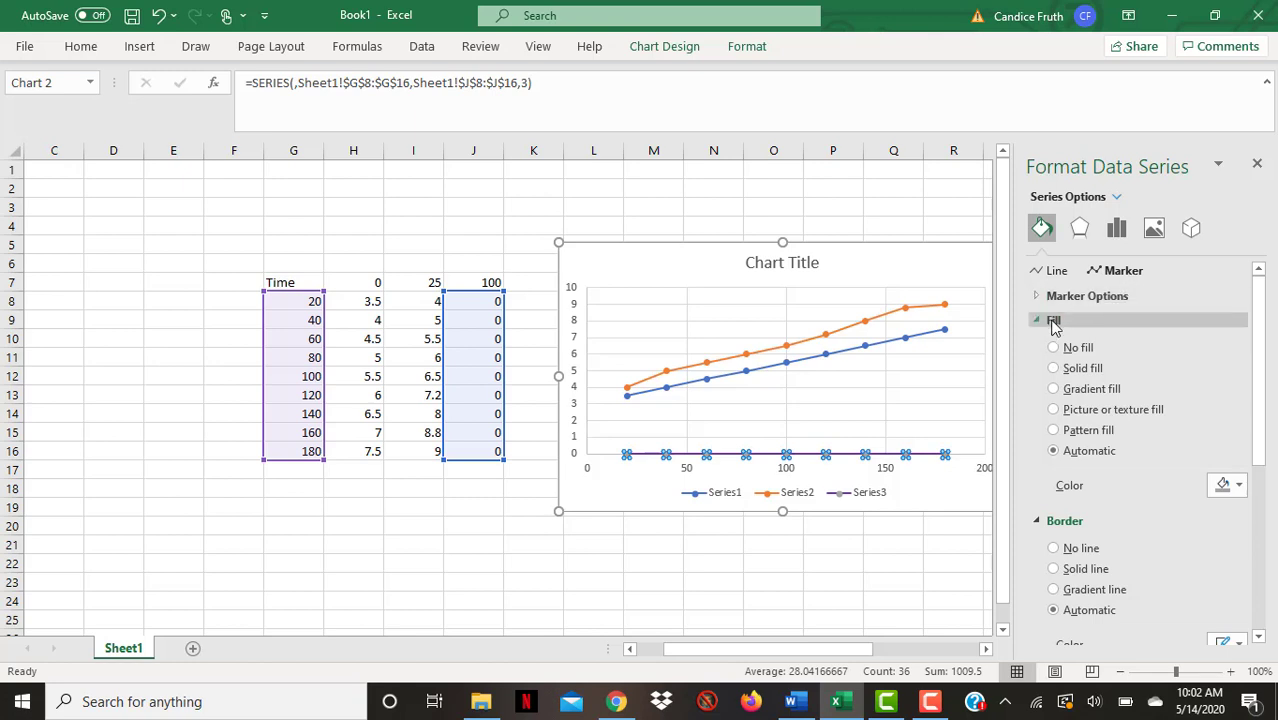
pyautogui.click(1054, 368)
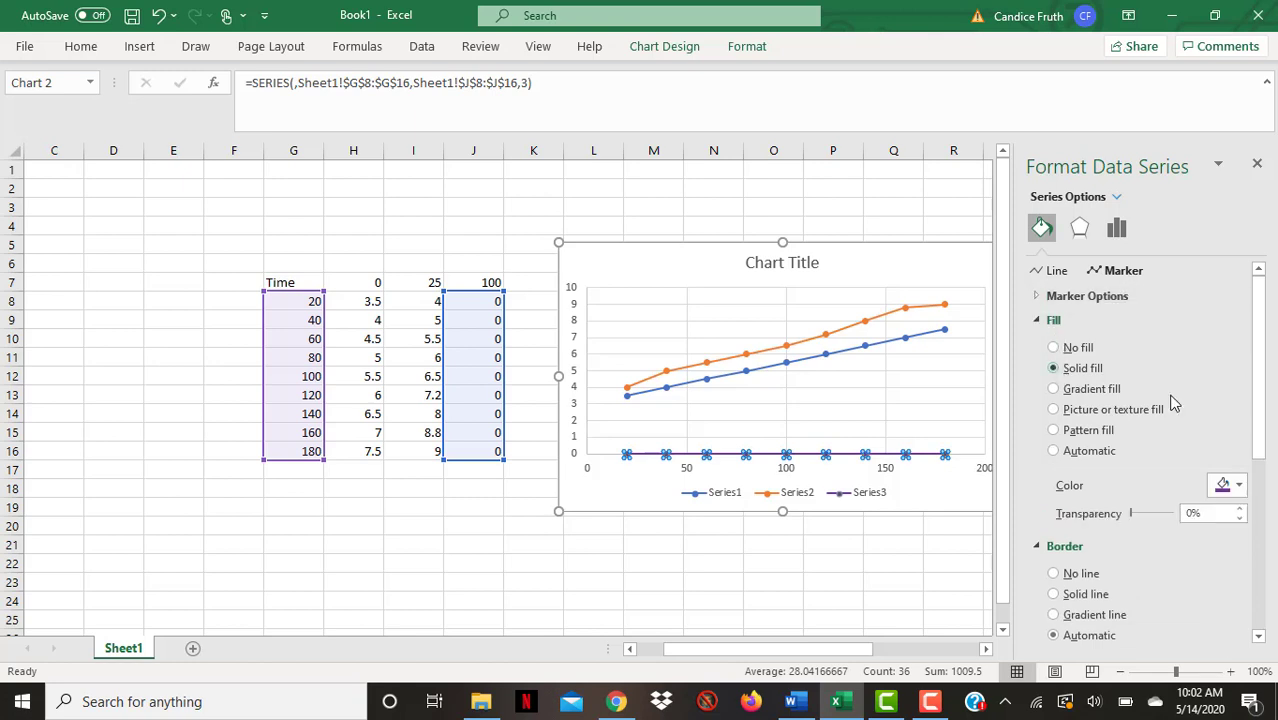
pyautogui.click(1229, 489)
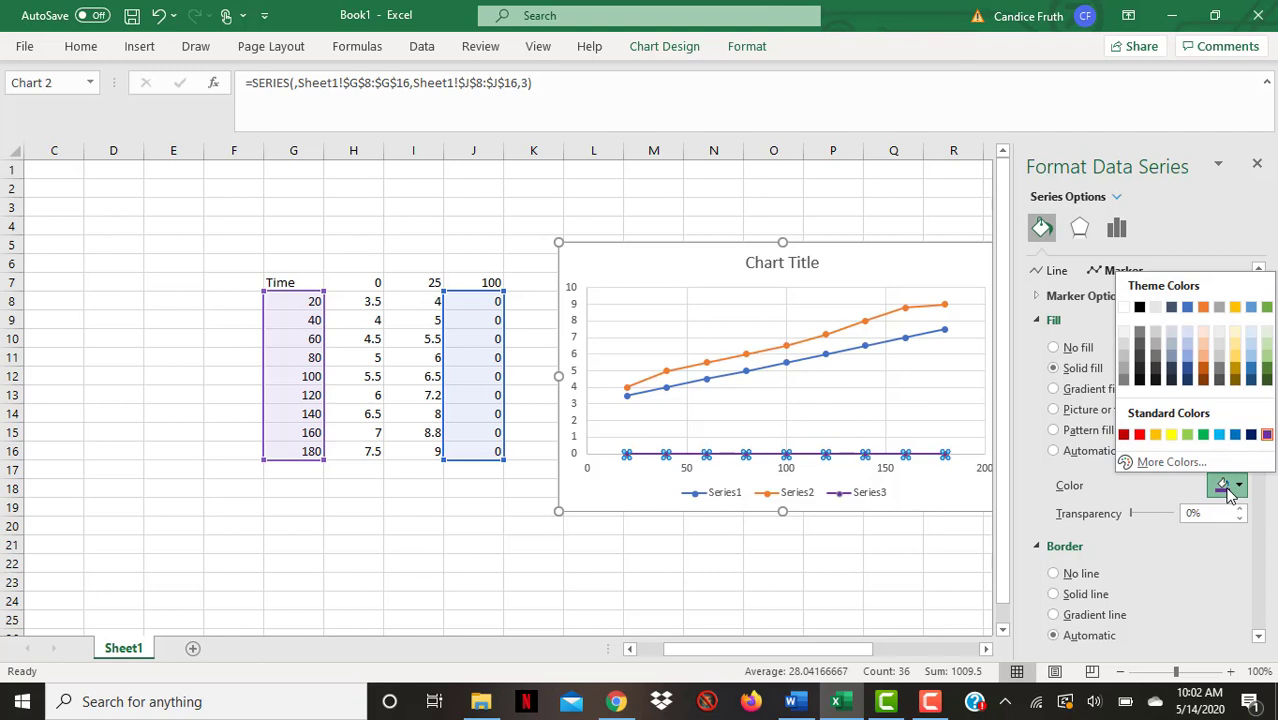
pyautogui.click(1267, 434)
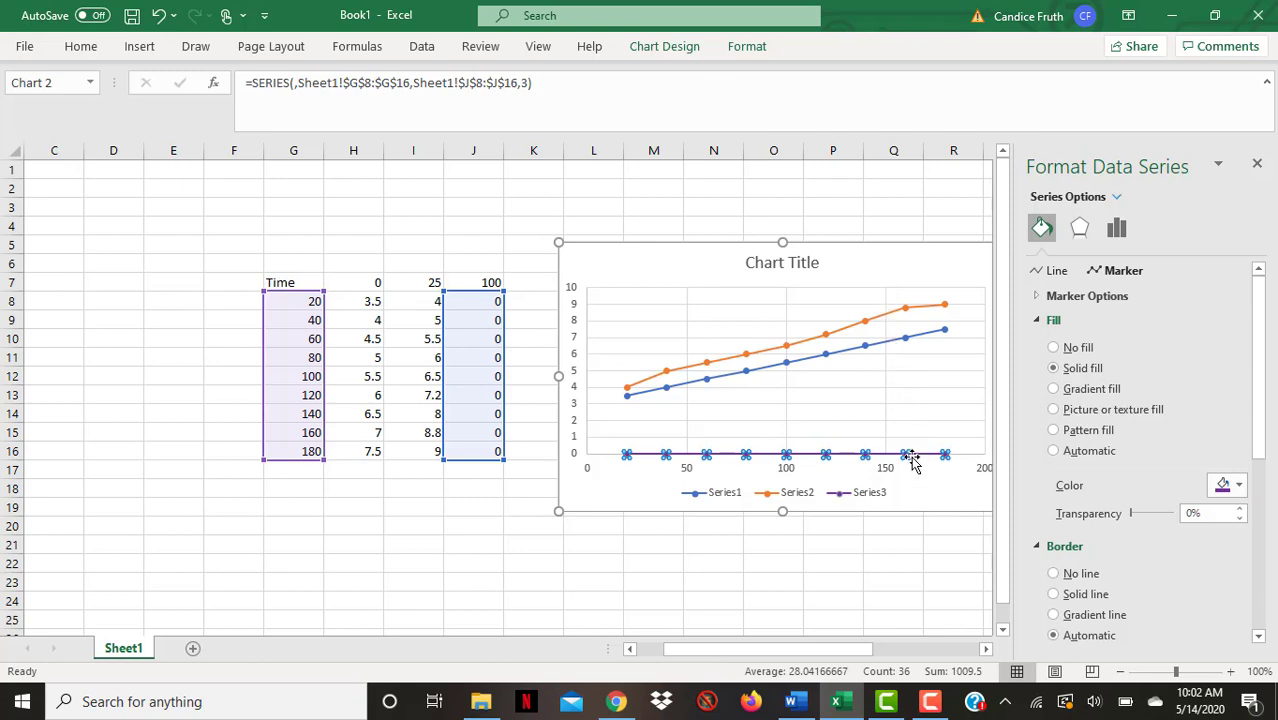
# Change the third series' markers to built-in triangles and increase their size
pyautogui.moveTo(906, 453)
pyautogui.click(946, 500)
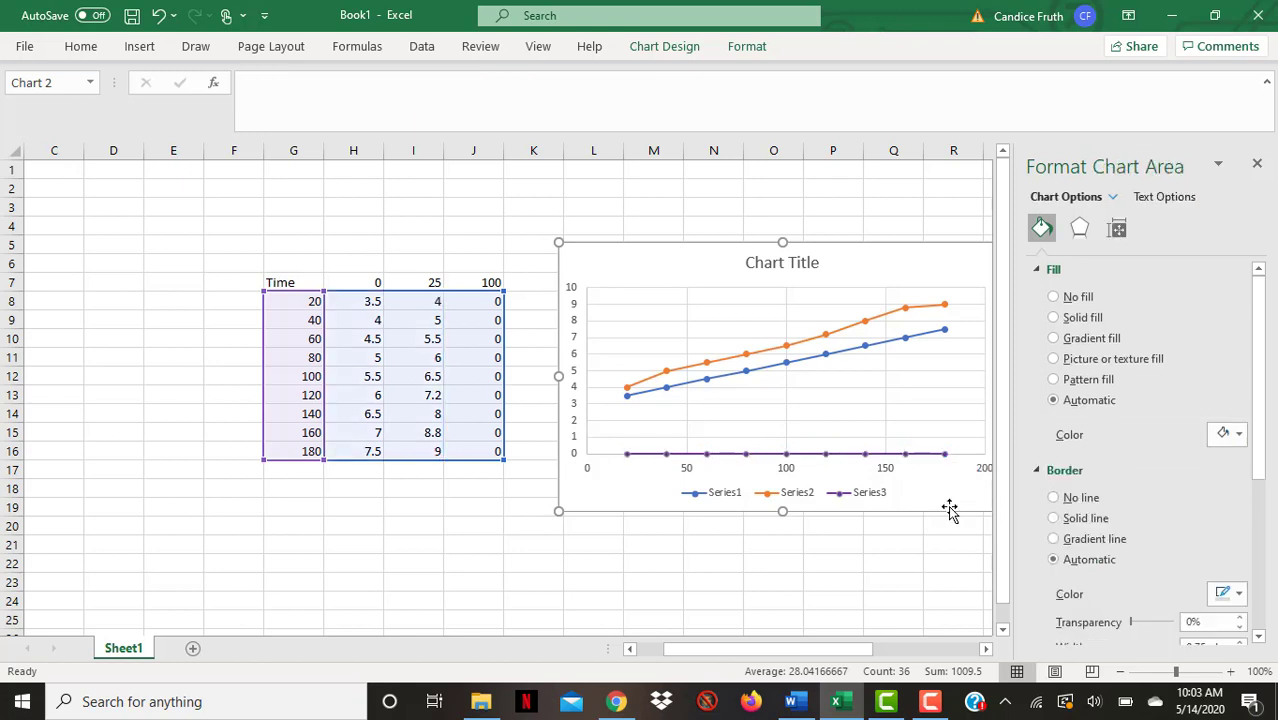
pyautogui.click(946, 452)
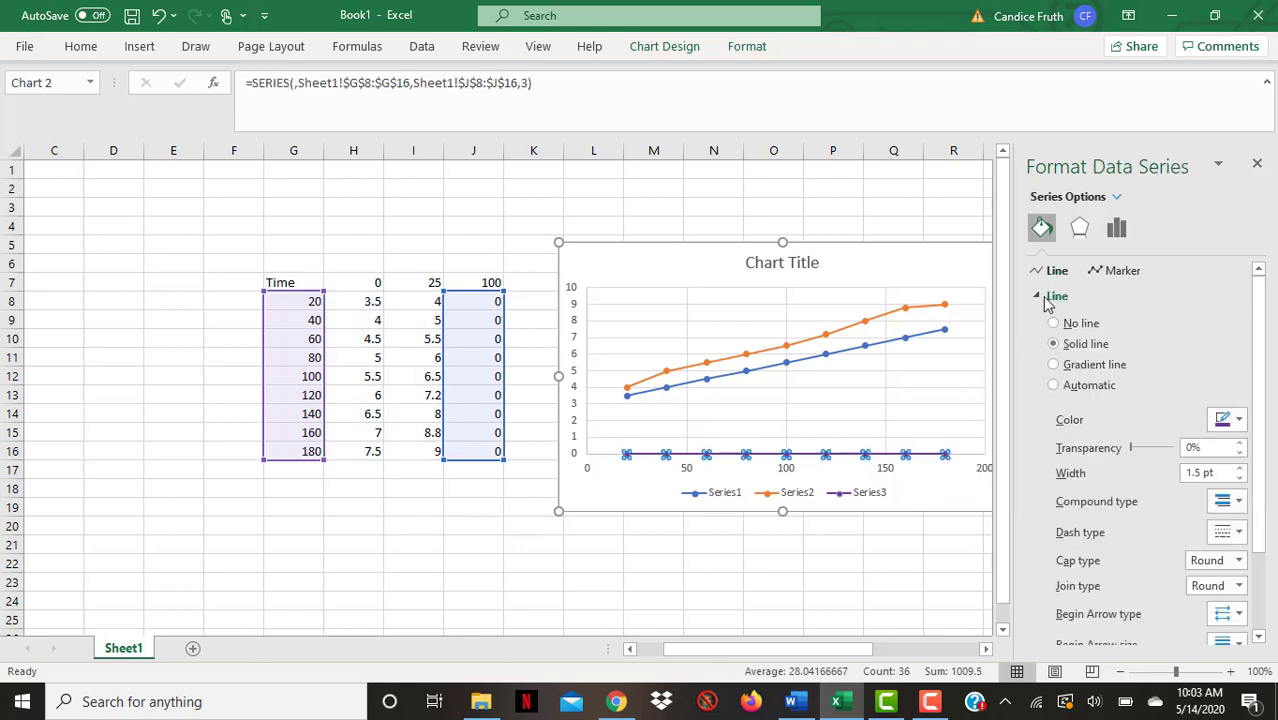
pyautogui.click(1110, 272)
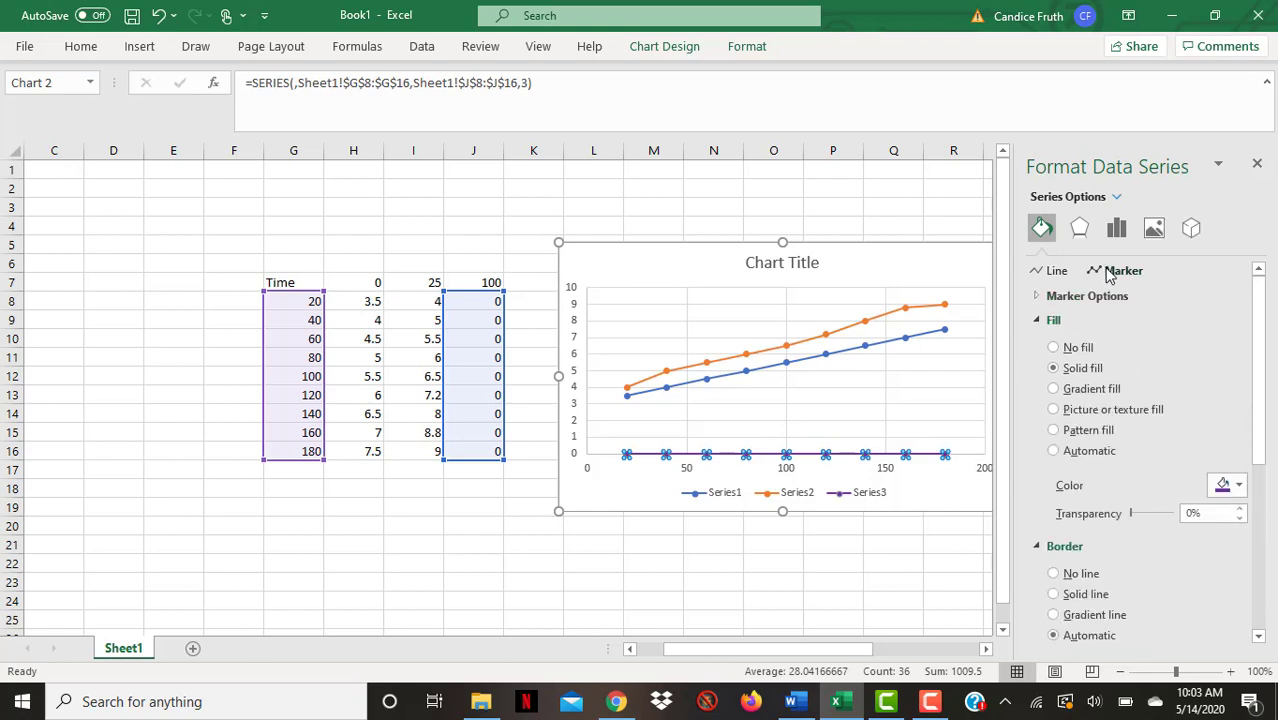
pyautogui.click(1072, 297)
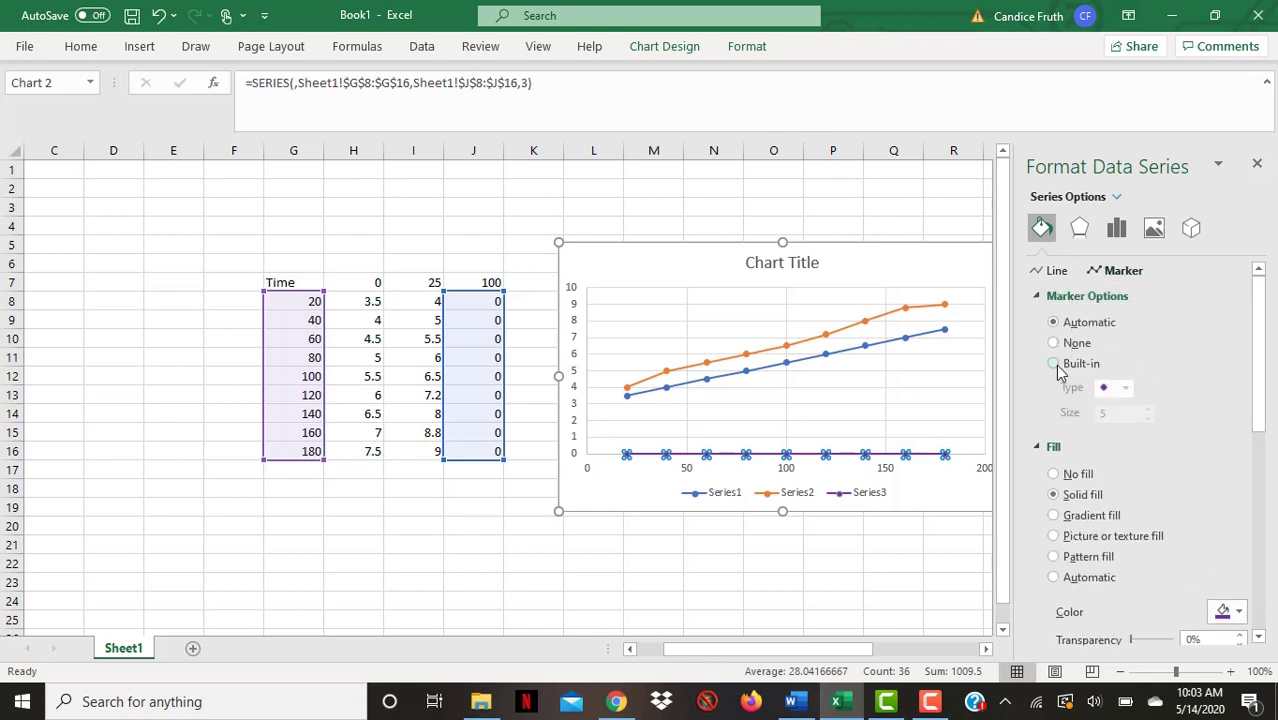
pyautogui.click(1055, 364)
pyautogui.click(1126, 388)
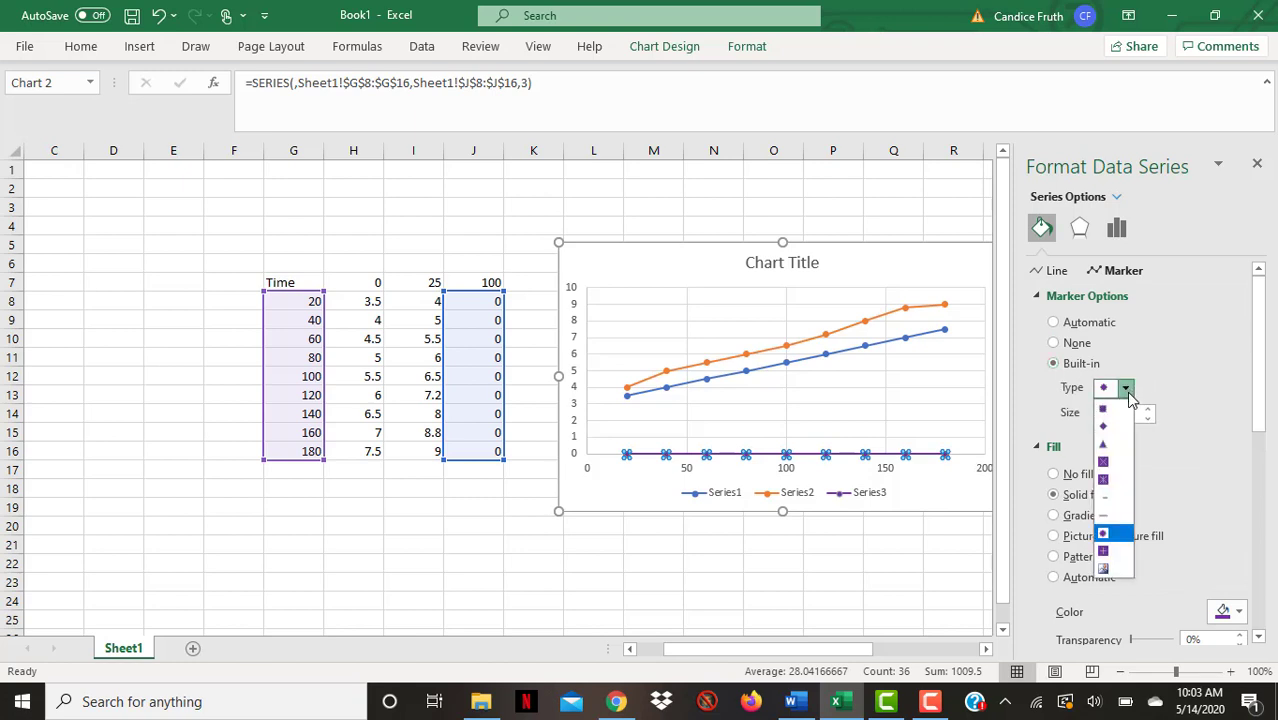
pyautogui.click(1104, 446)
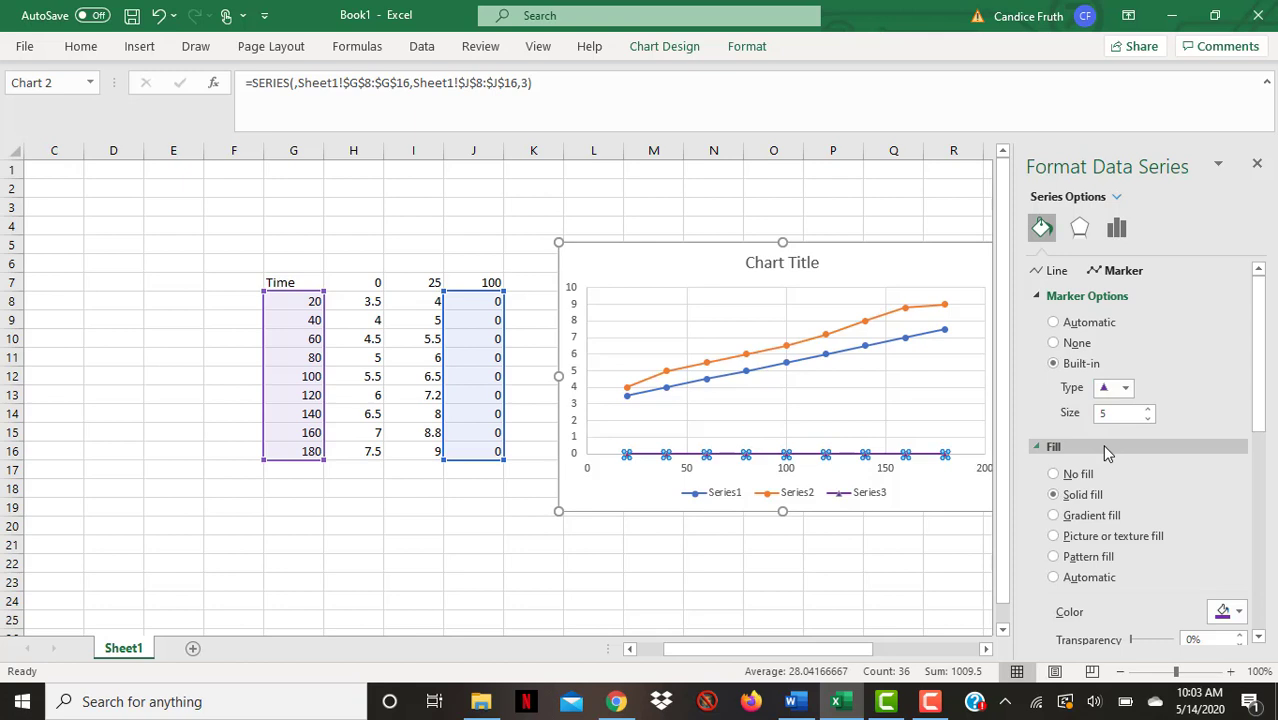
pyautogui.click(1149, 408)
pyautogui.click(1149, 408)
pyautogui.click(1149, 408)
pyautogui.click(1149, 408)
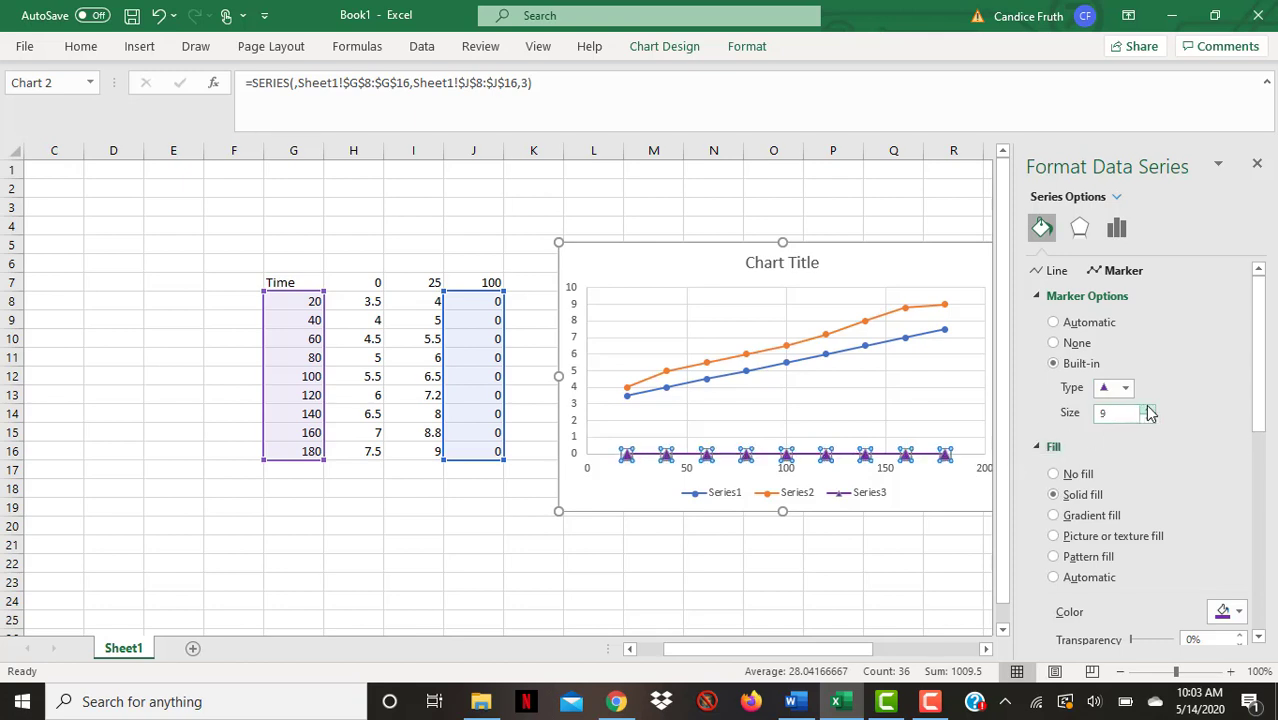
pyautogui.click(1149, 408)
pyautogui.click(1149, 408)
pyautogui.click(1149, 417)
pyautogui.click(1149, 417)
pyautogui.click(945, 456)
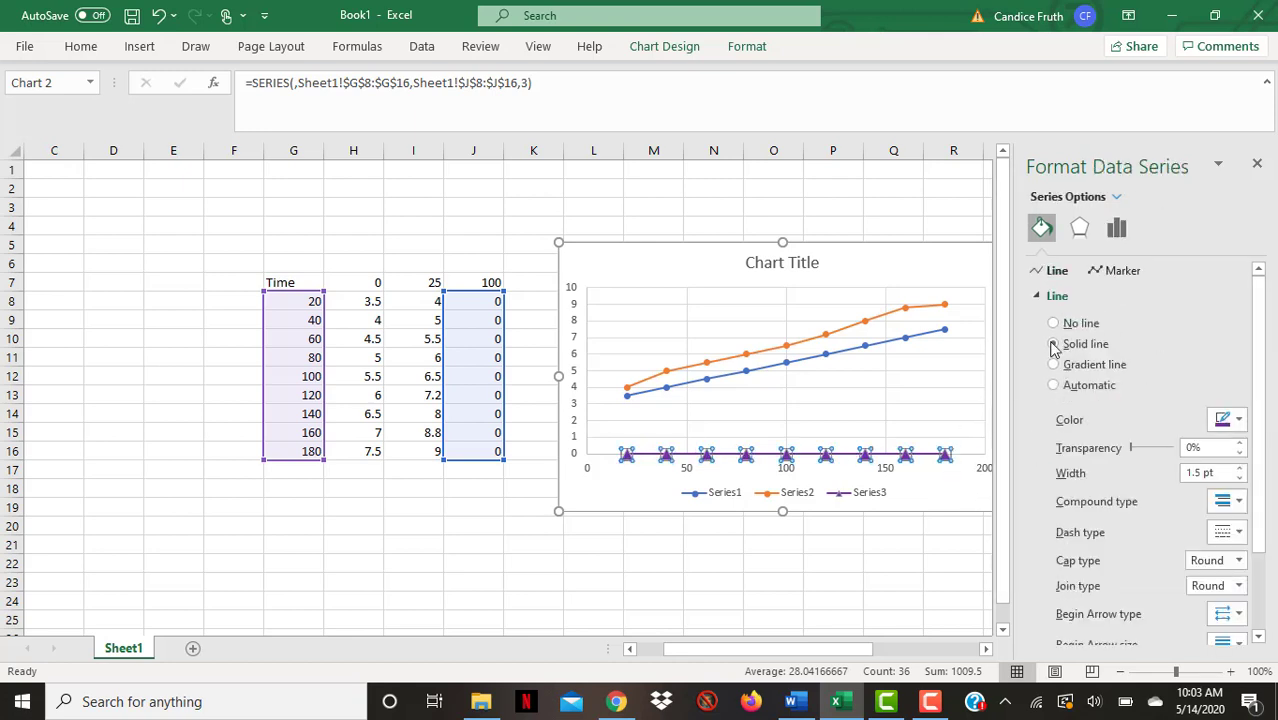
pyautogui.click(1127, 274)
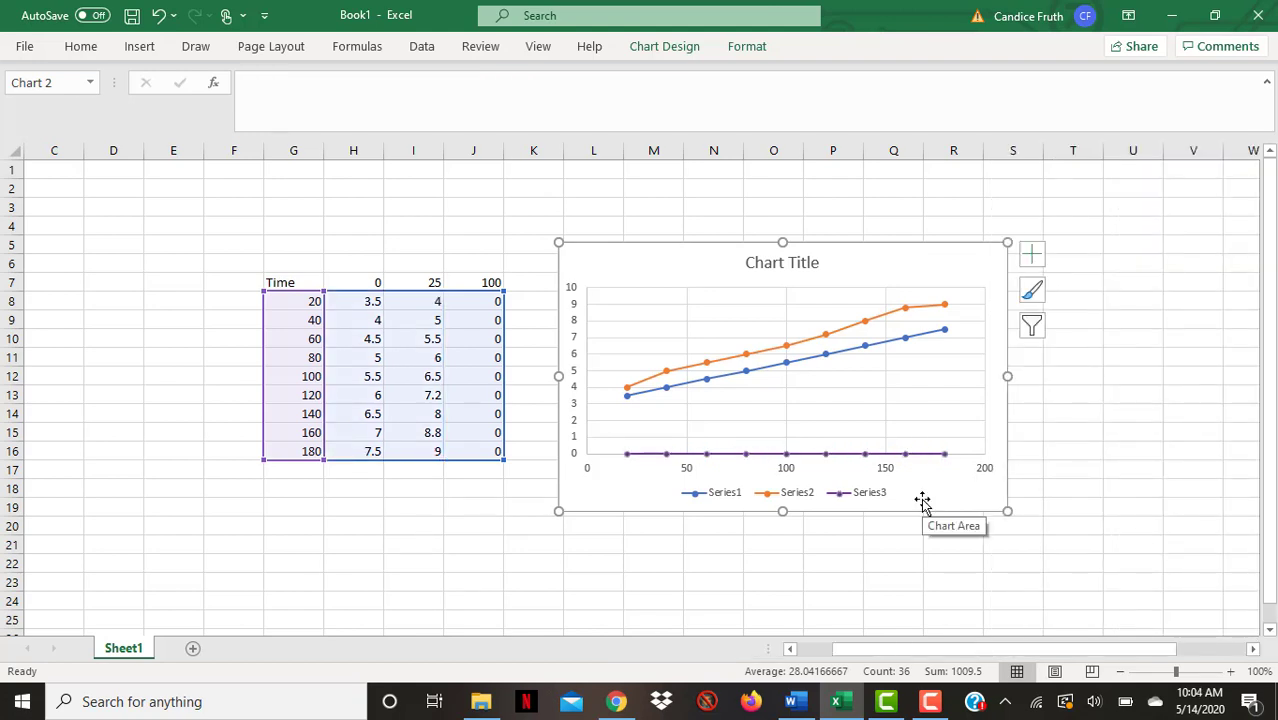
# Shrink the plot area by moving its lower-left corner up and inward
pyautogui.click(605, 450)
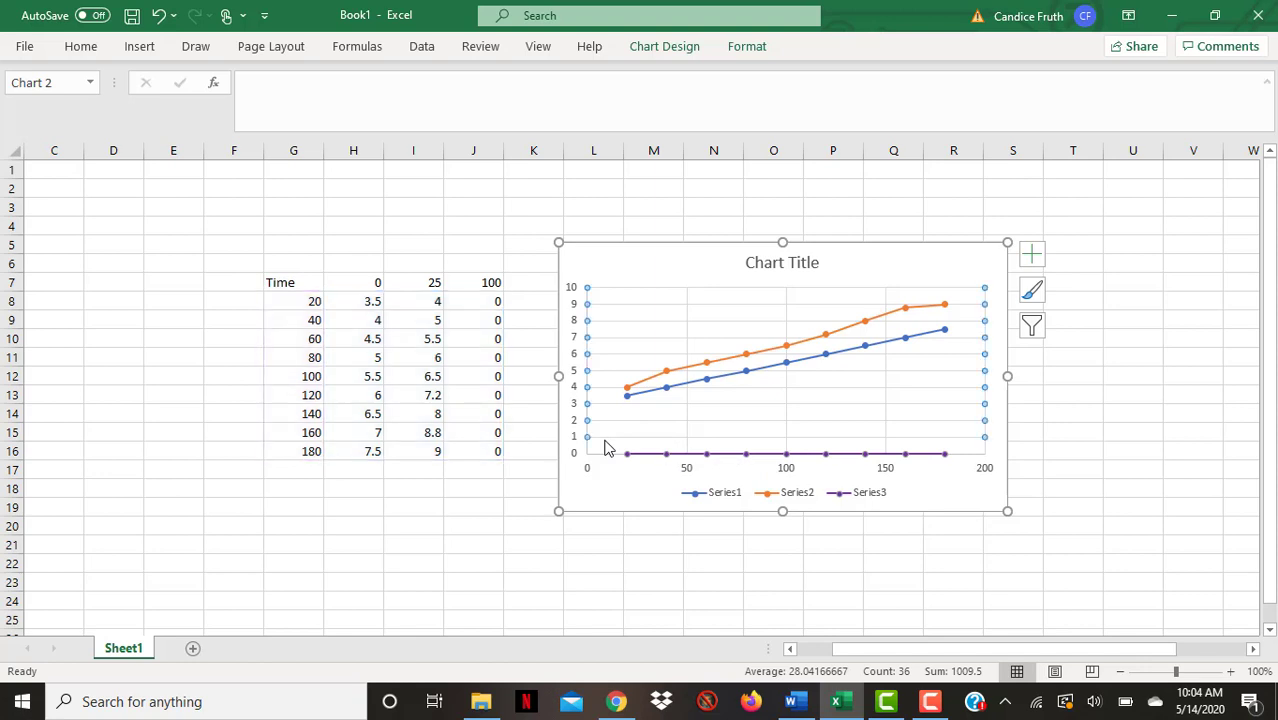
pyautogui.click(609, 484)
pyautogui.click(605, 450)
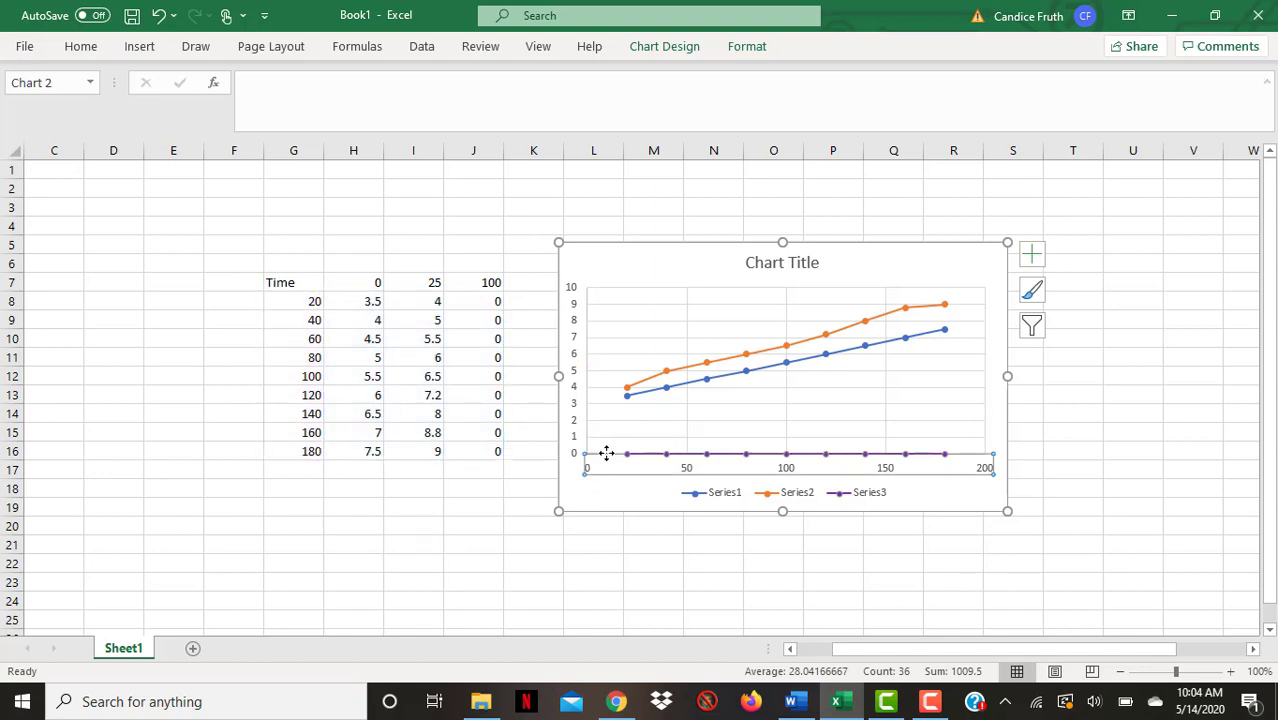
pyautogui.click(616, 430)
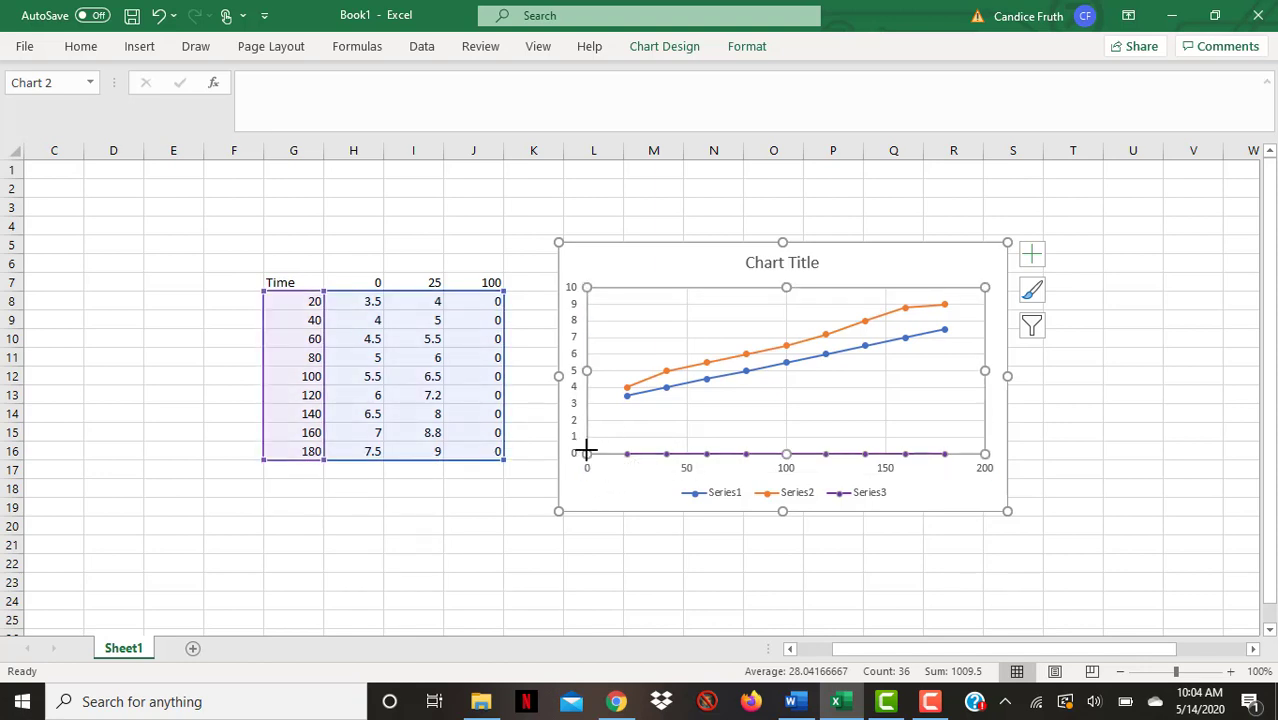
pyautogui.moveTo(586, 448); pyautogui.dragTo(617, 434)
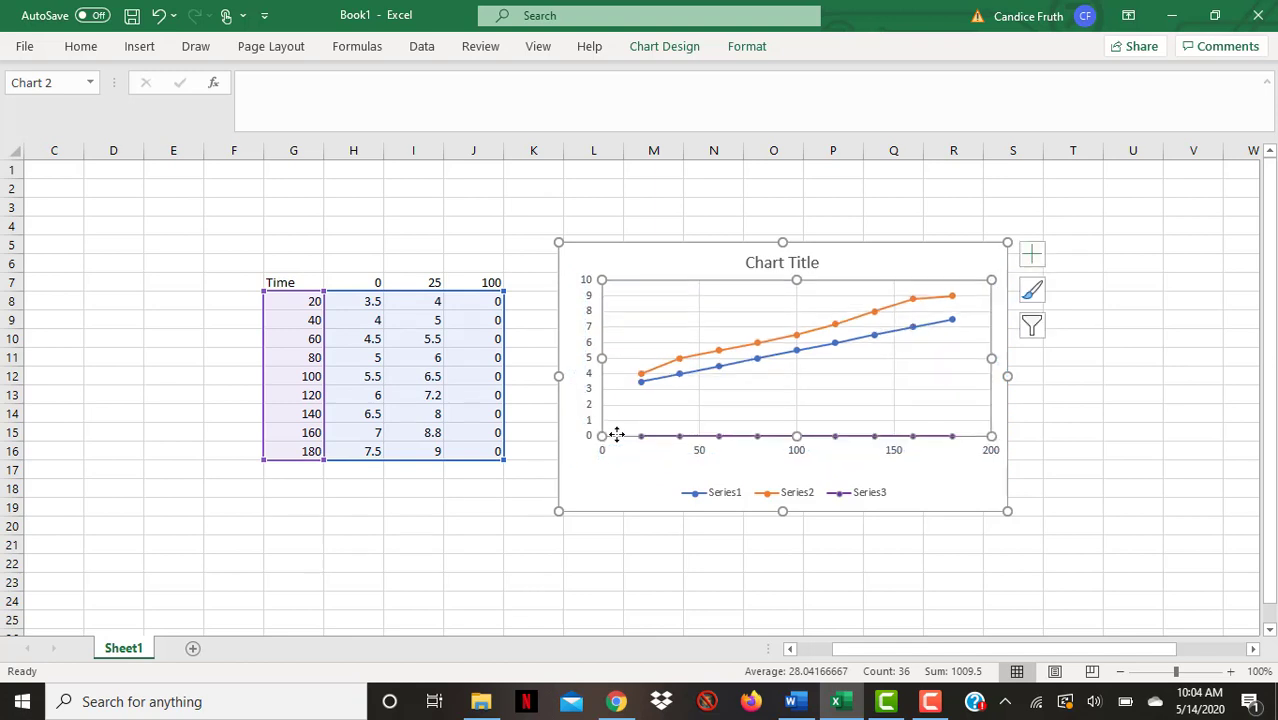
# Add a primary horizontal axis title reading "Time (seconds)"
pyautogui.click(664, 48)
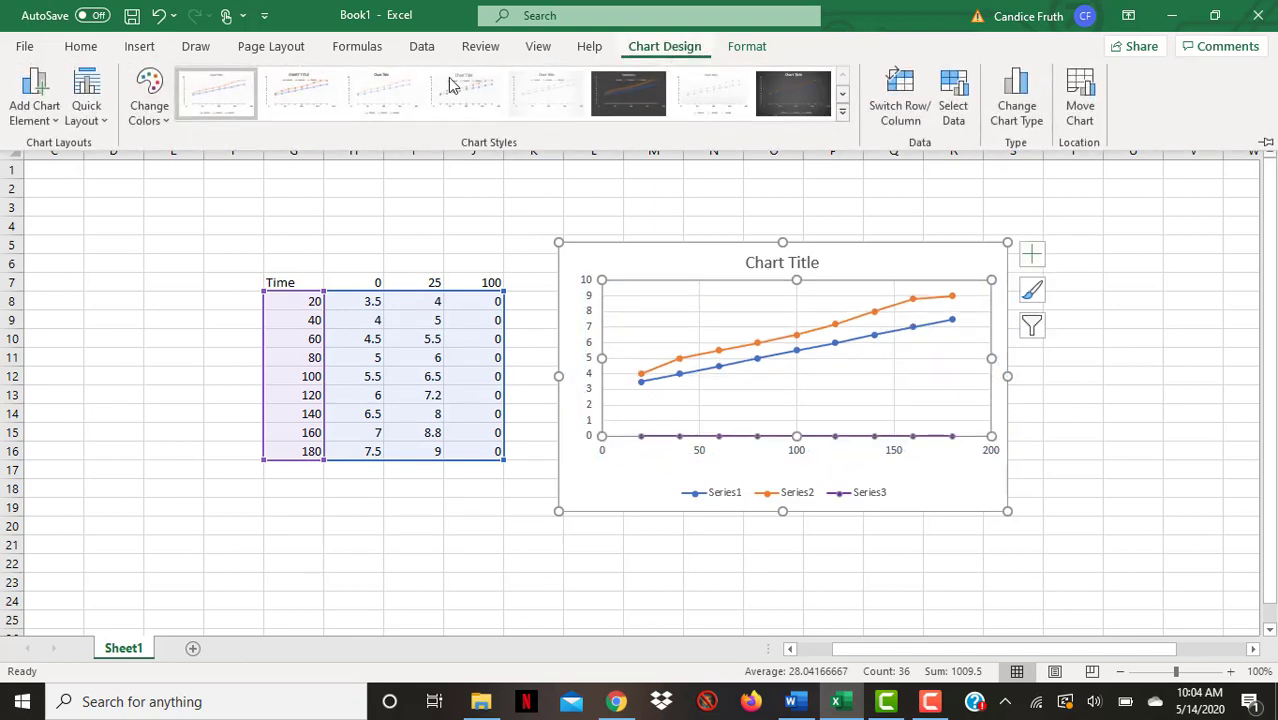
pyautogui.click(30, 112)
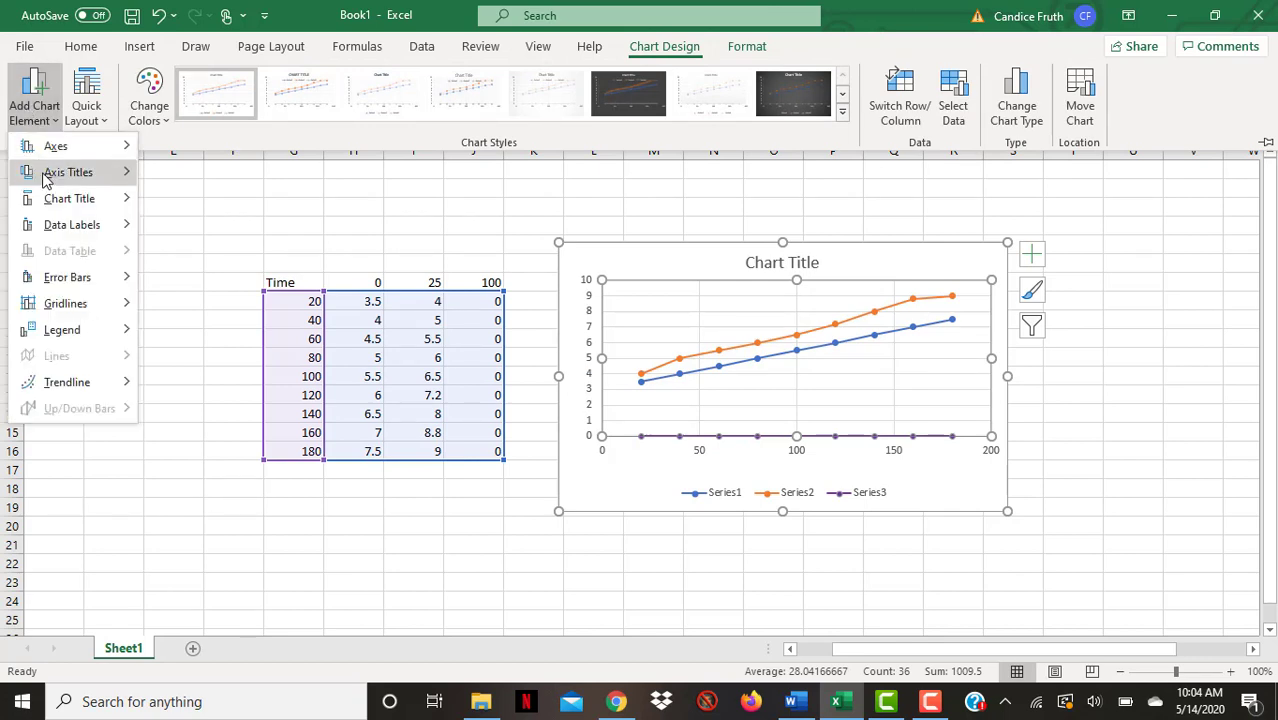
pyautogui.moveTo(43, 178)
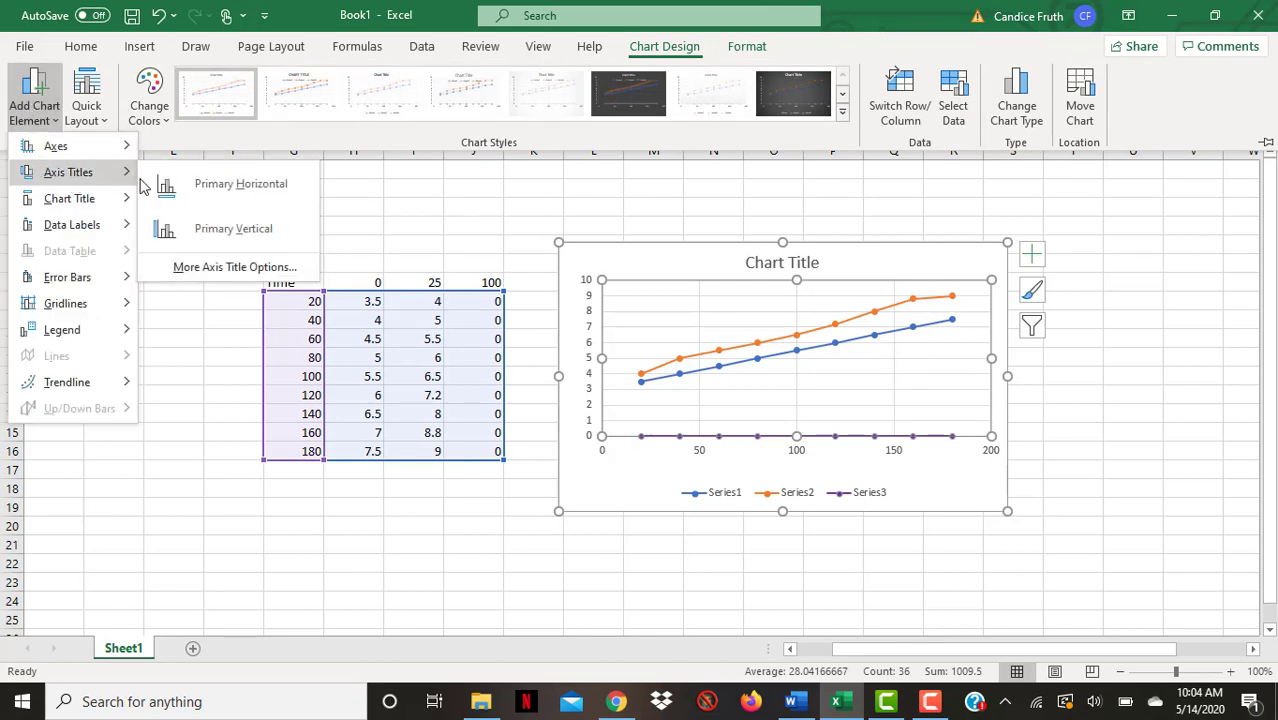
pyautogui.click(205, 203)
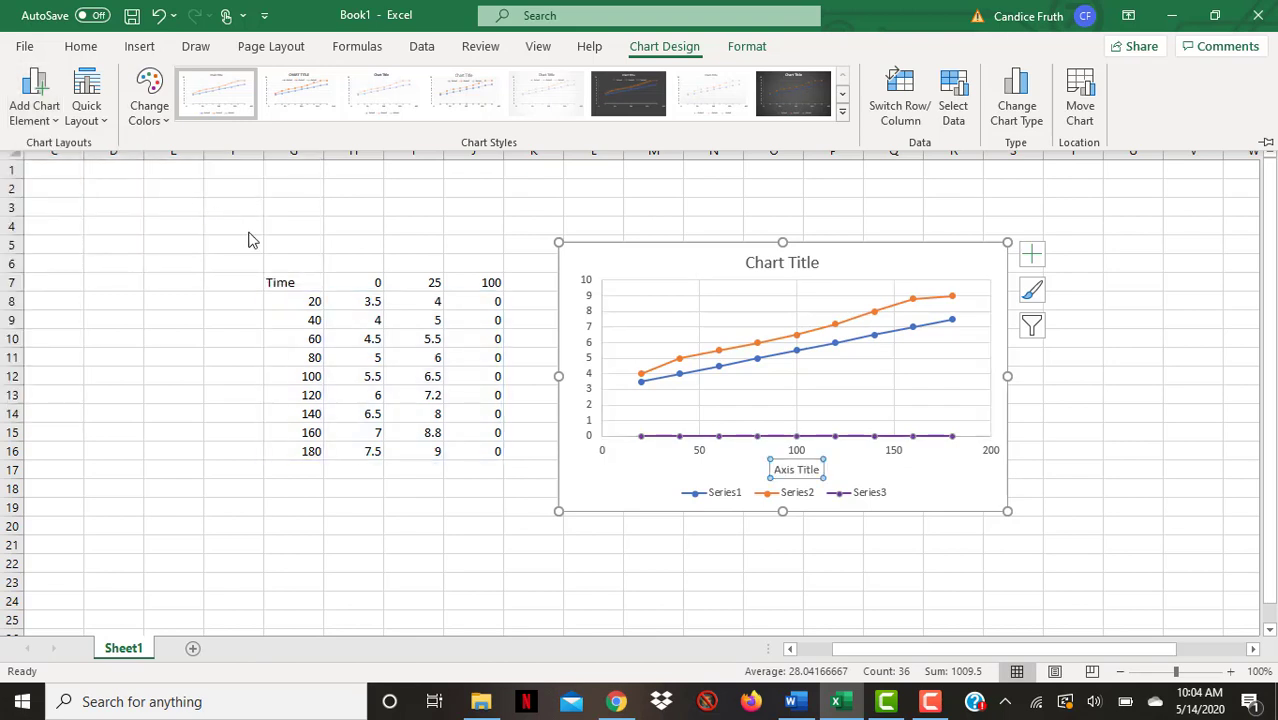
pyautogui.click(817, 470)
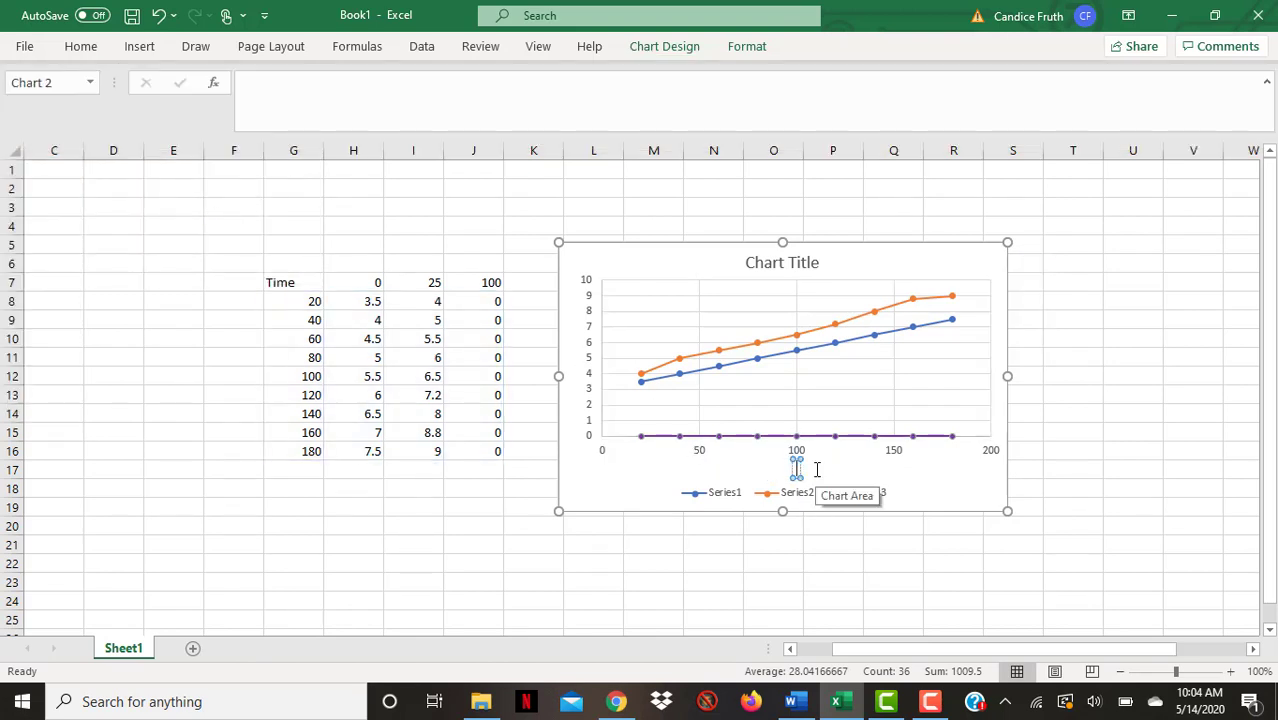
pyautogui.write('Time (seconds)')
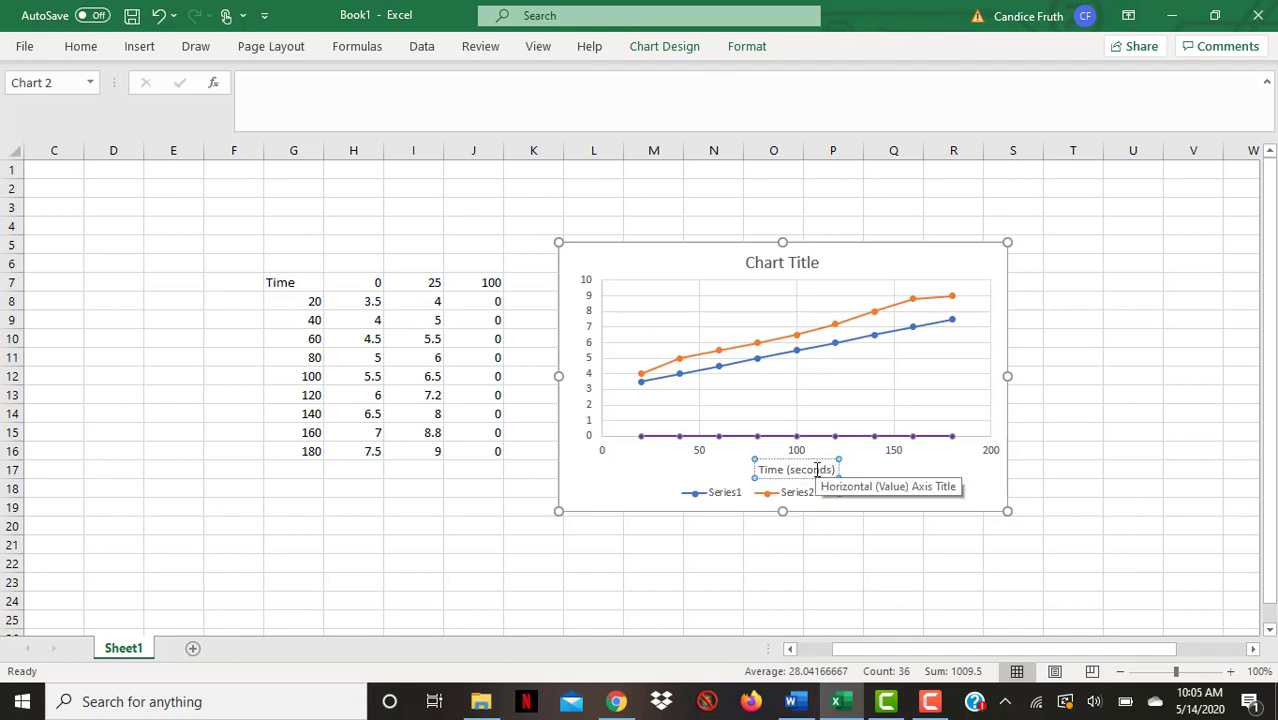
pyautogui.click(622, 492)
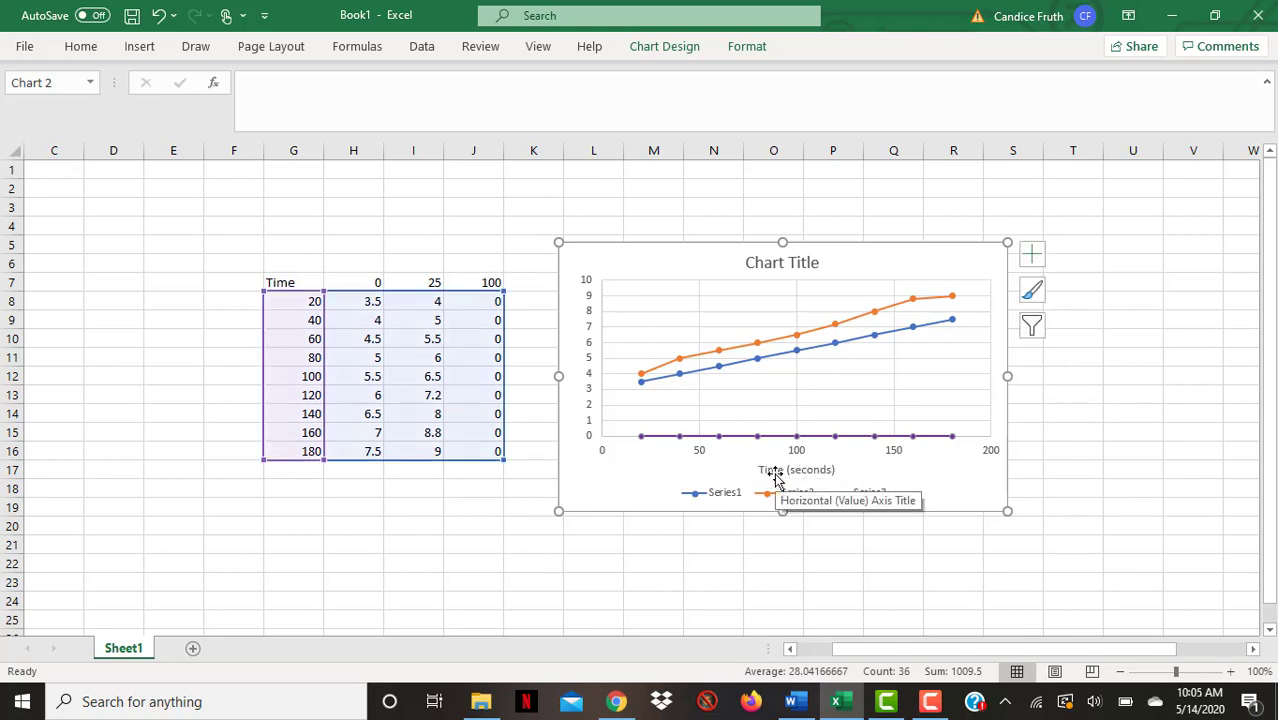
# Add a primary vertical axis title reading "Bubble height (cm)"
pyautogui.click(682, 436)
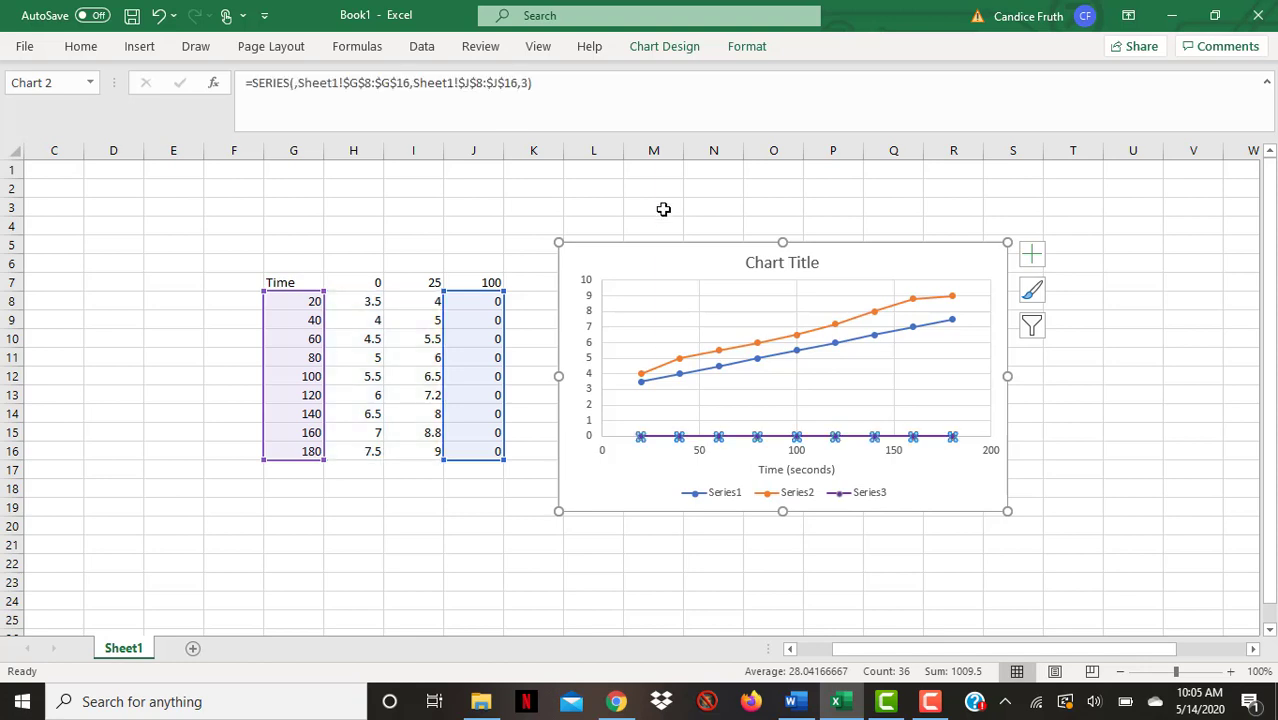
pyautogui.click(664, 46)
pyautogui.click(43, 112)
pyautogui.click(200, 220)
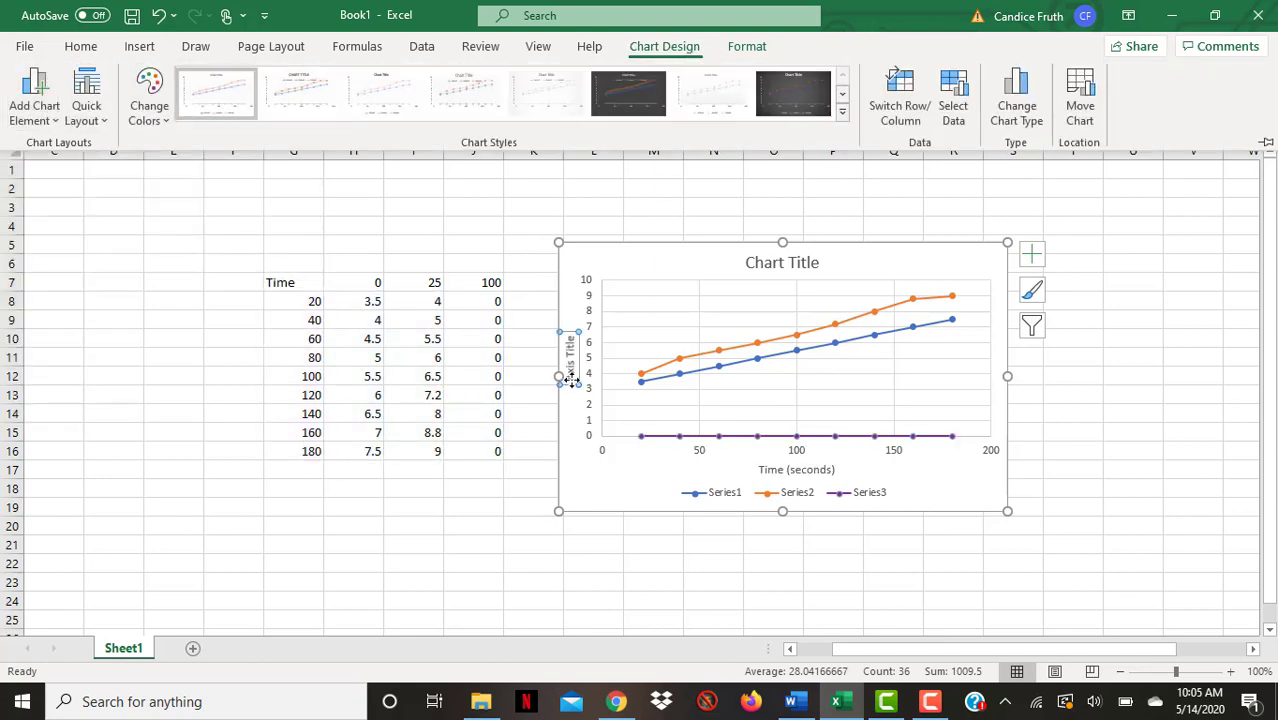
pyautogui.click(568, 398)
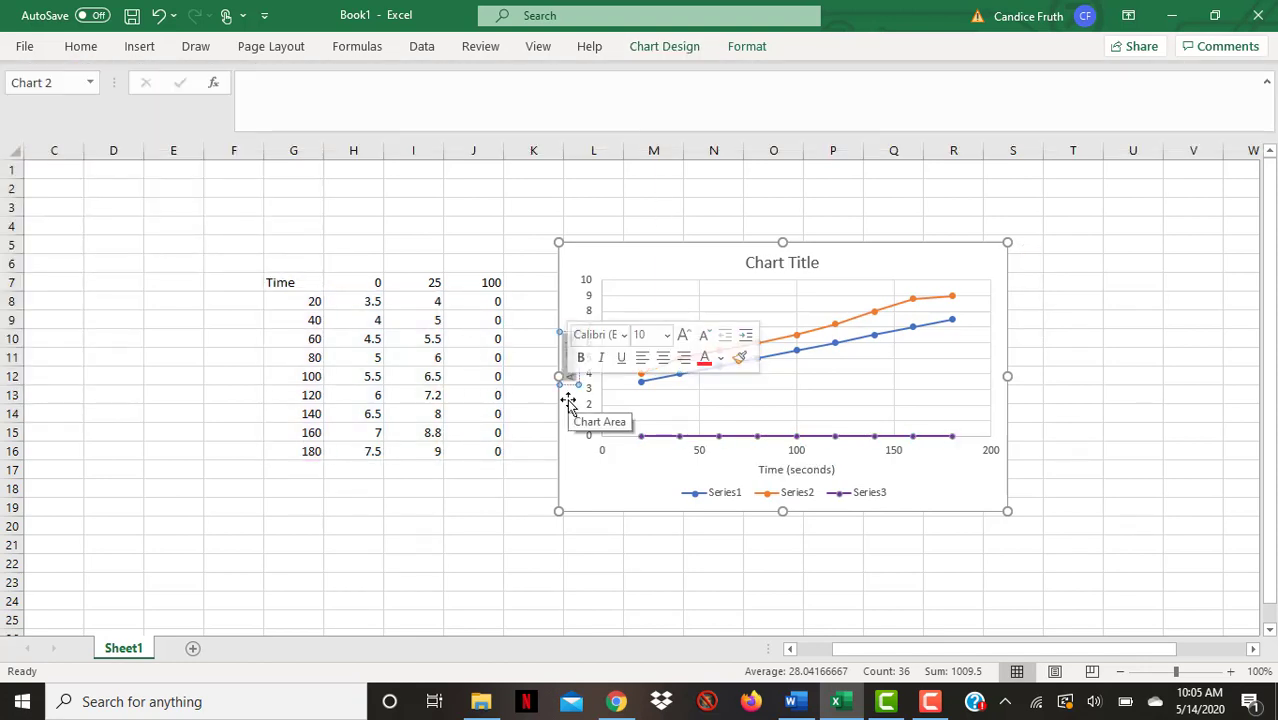
pyautogui.write('Bubble height')
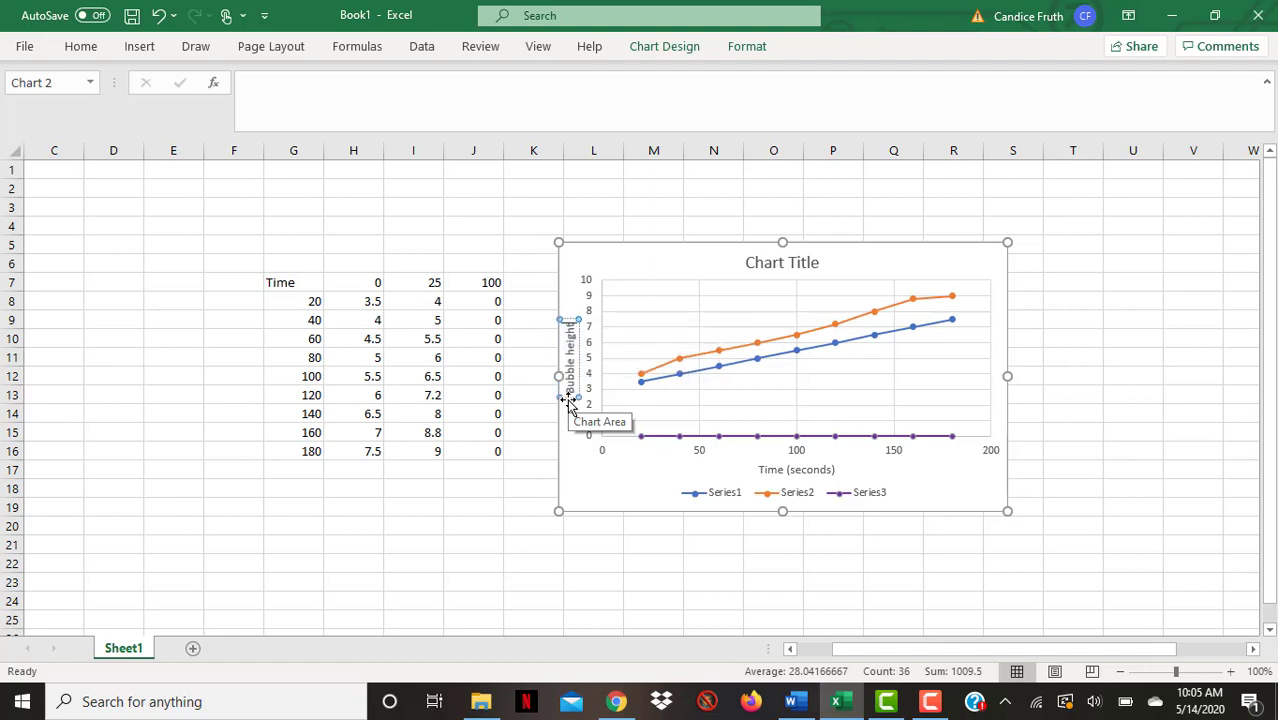
pyautogui.write(' (cm)')
pyautogui.click(627, 491)
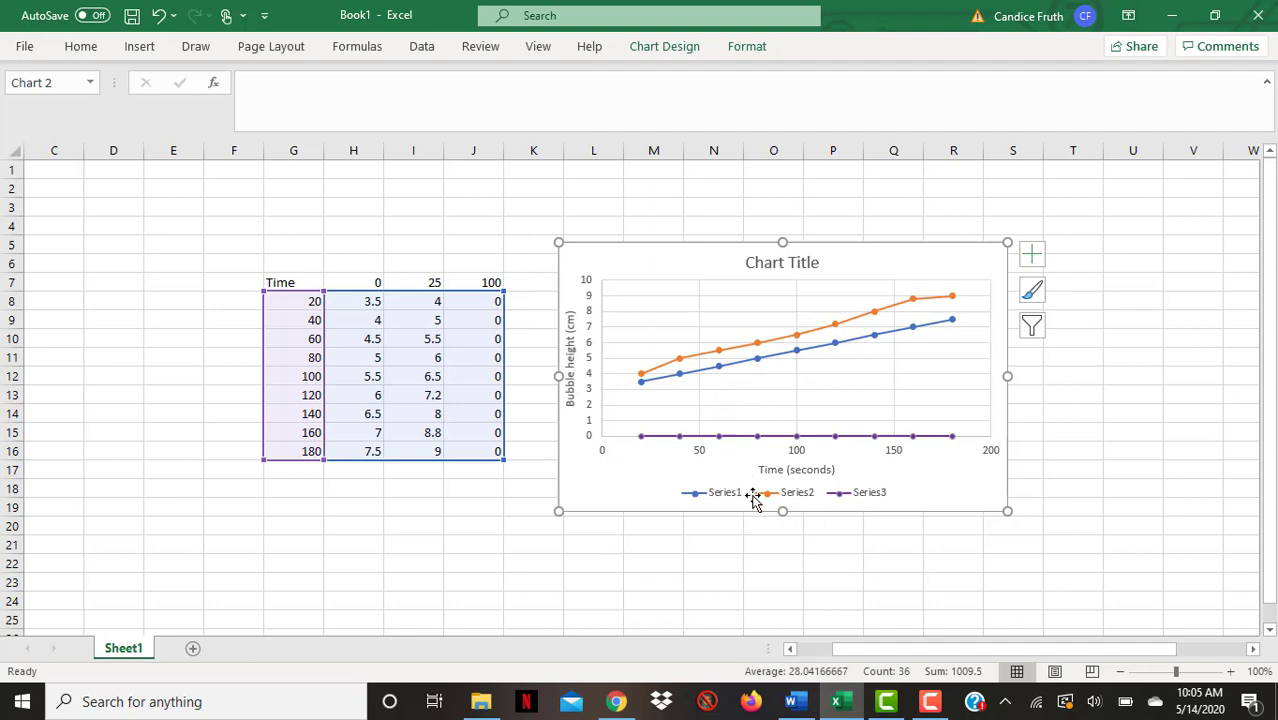
# Open the chart's data sources and rename the first series "0 Degrees C"
pyautogui.rightClick(782, 527)
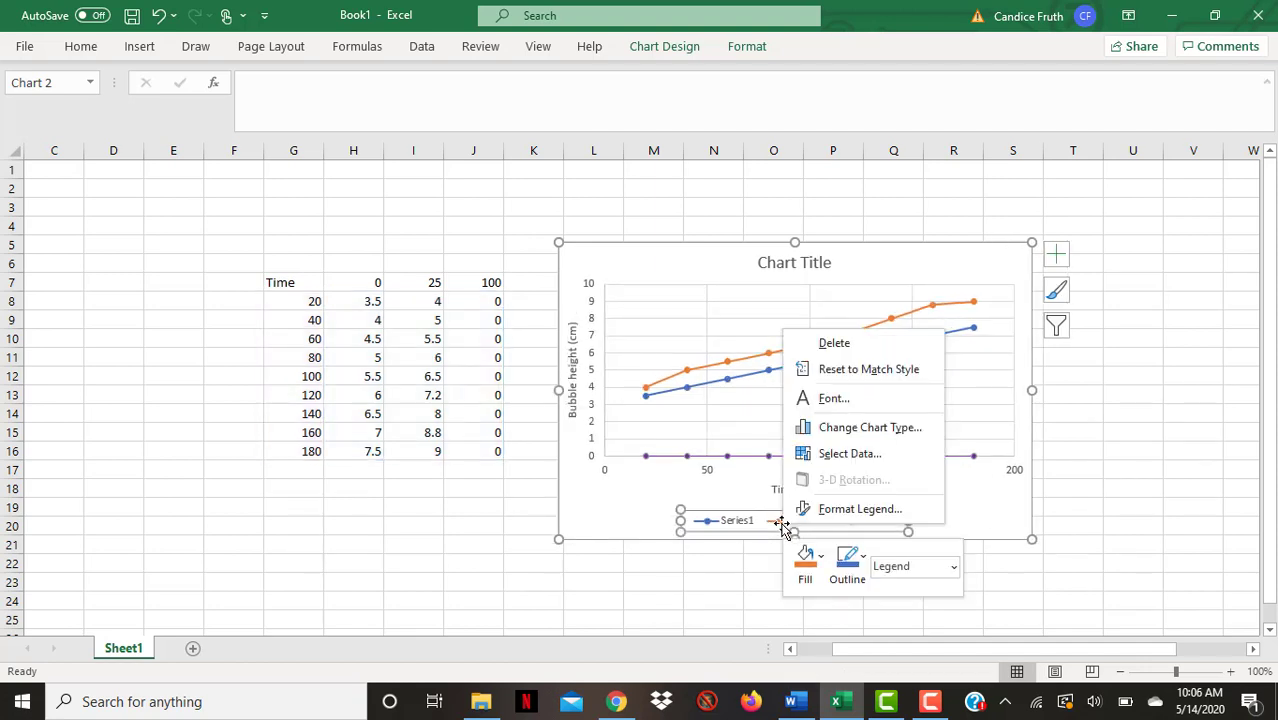
pyautogui.click(852, 453)
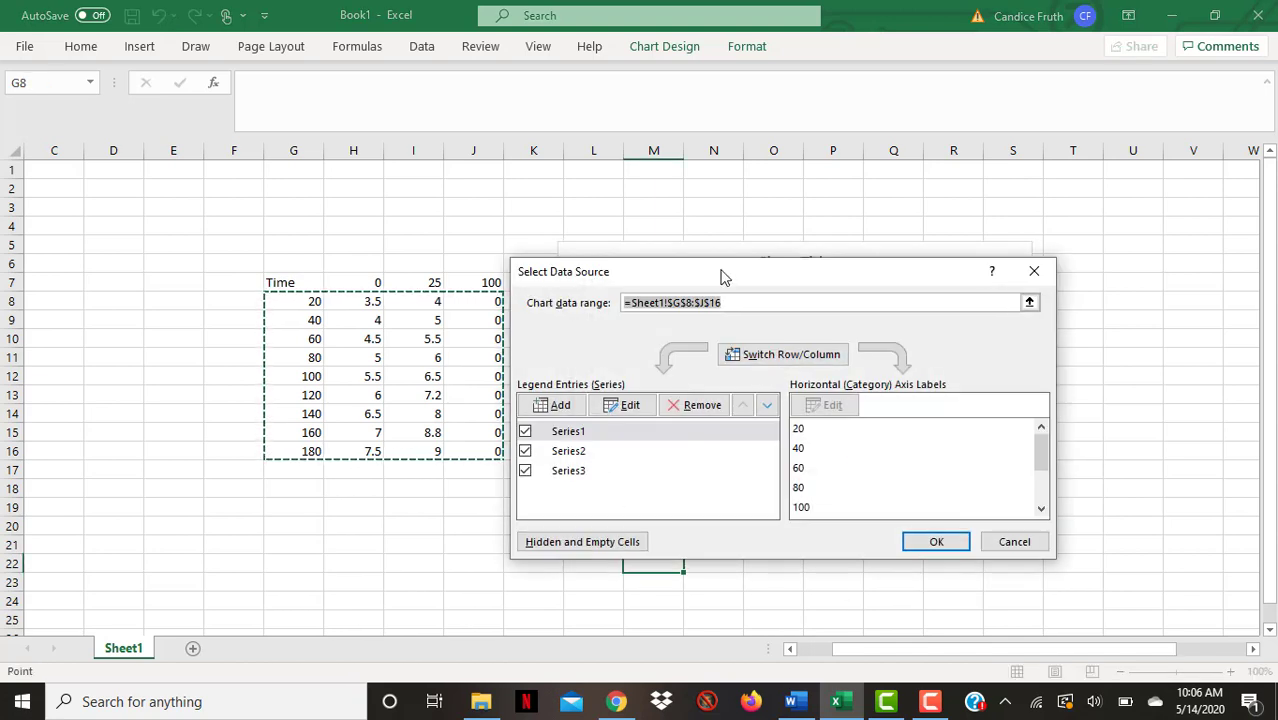
pyautogui.moveTo(725, 278); pyautogui.dragTo(883, 270)
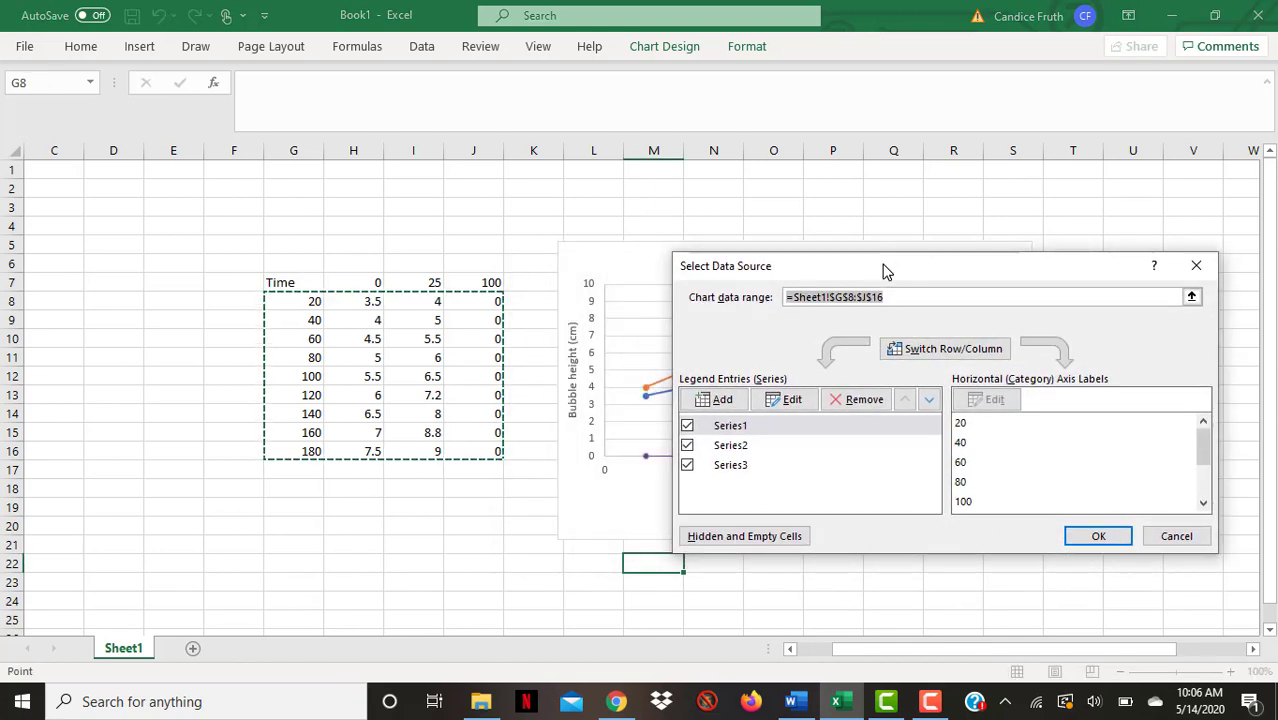
pyautogui.click(733, 432)
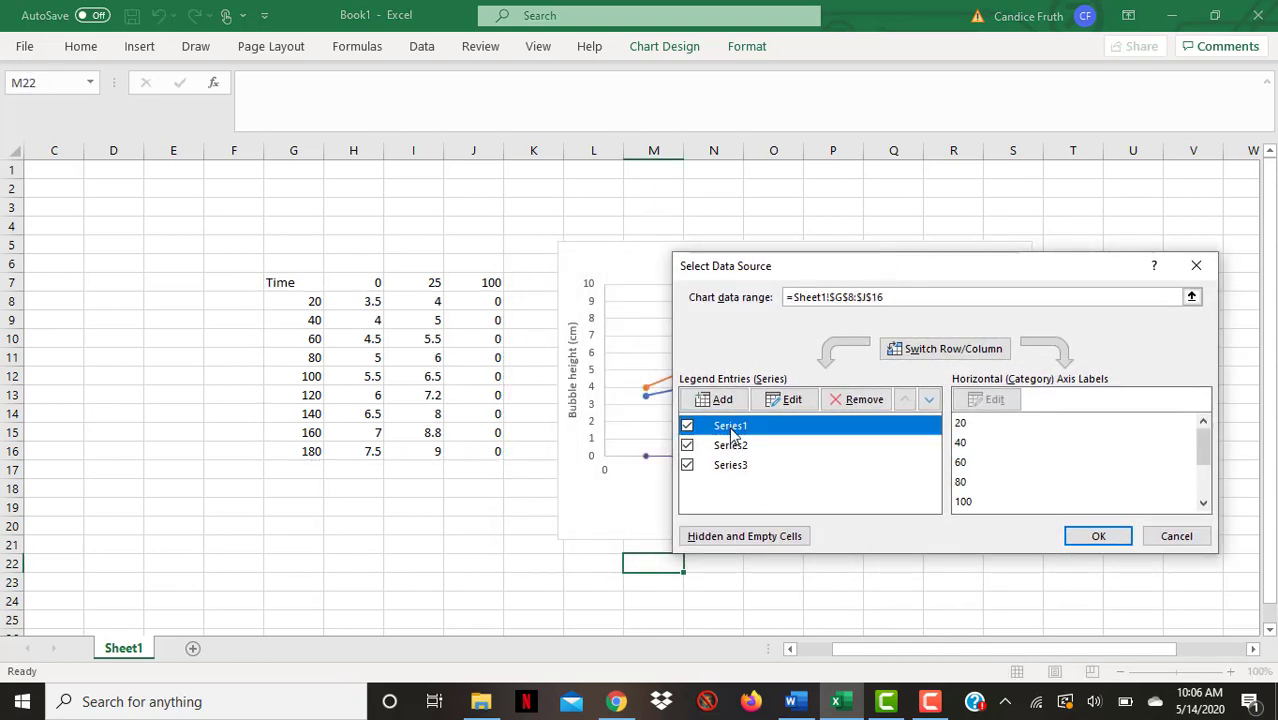
pyautogui.click(791, 401)
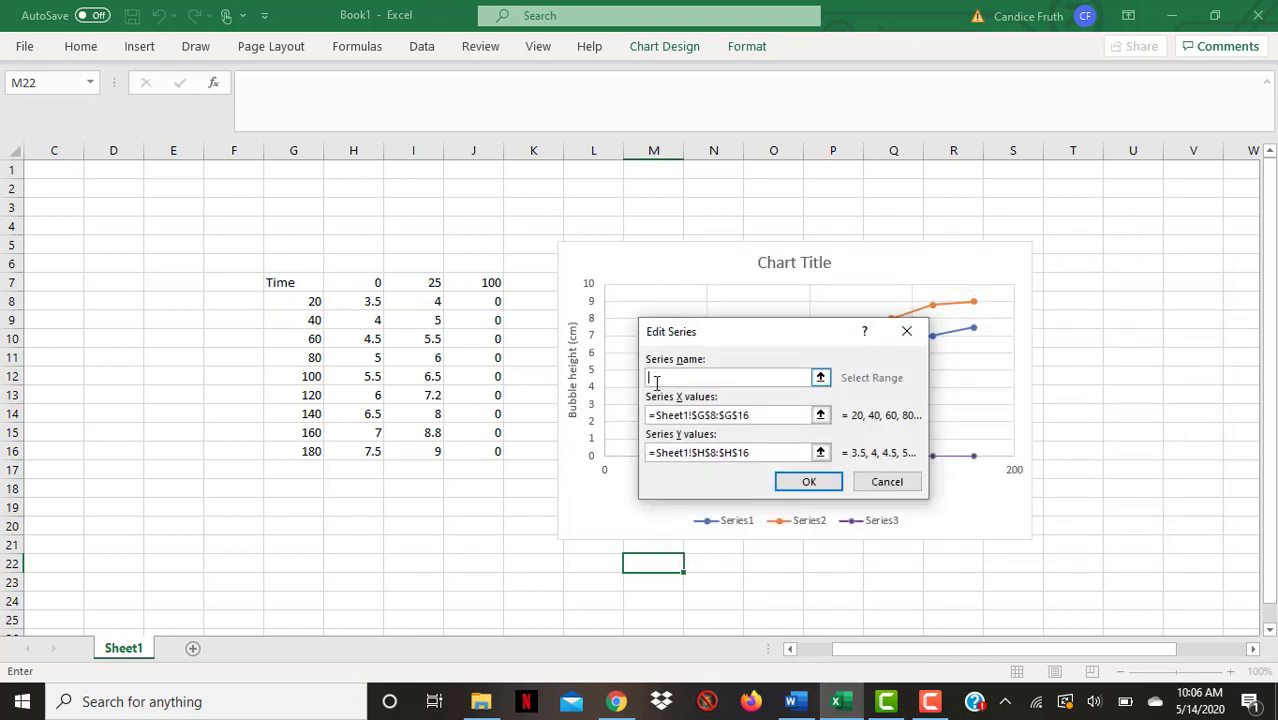
pyautogui.click(696, 457)
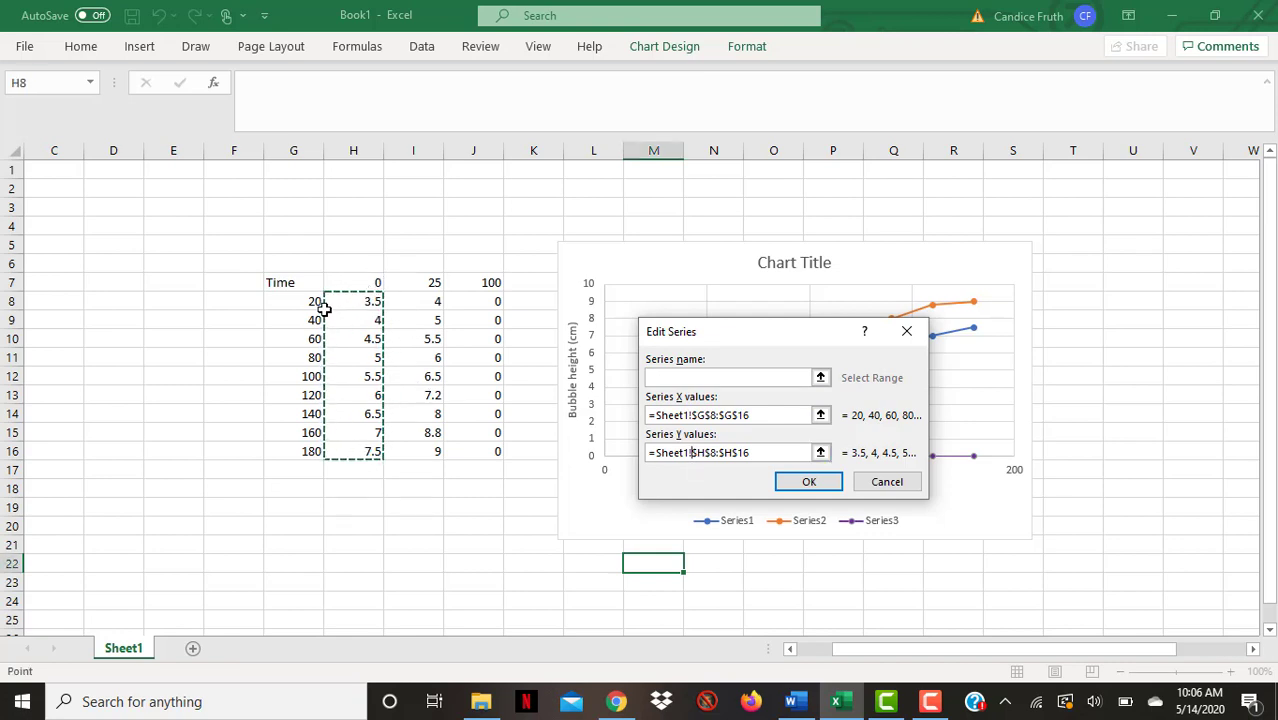
pyautogui.click(684, 376)
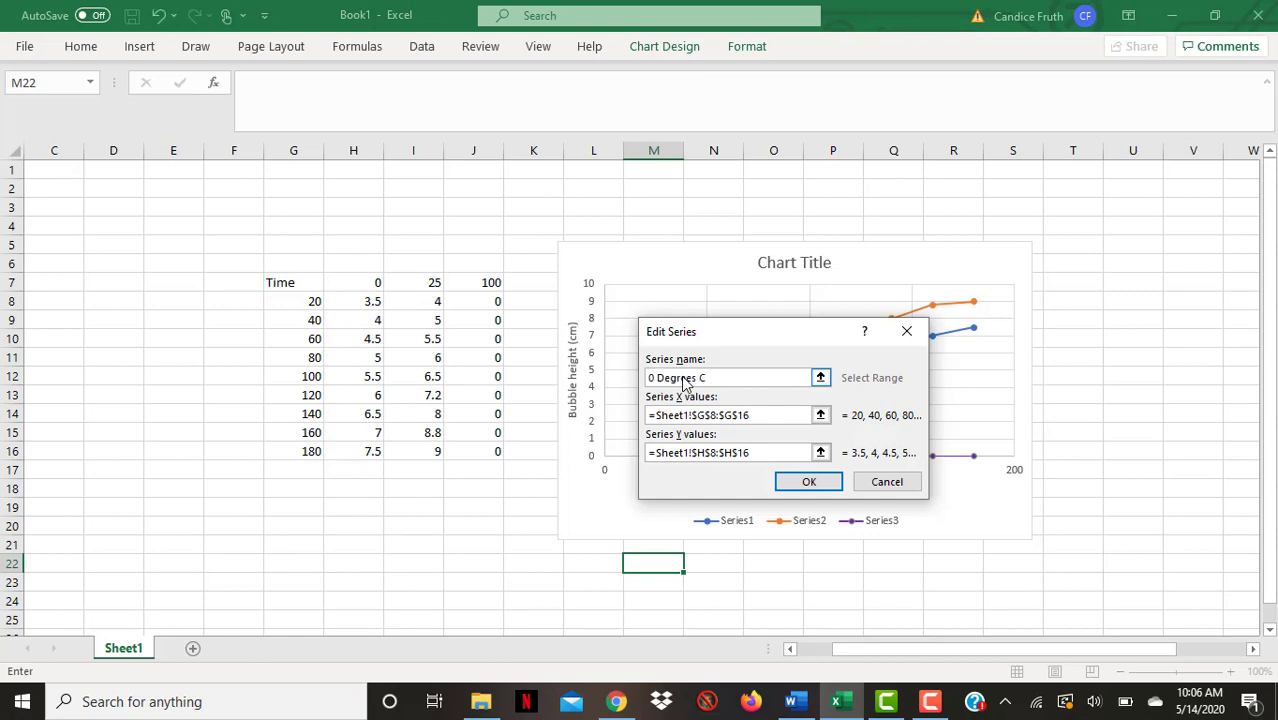
pyautogui.click(806, 482)
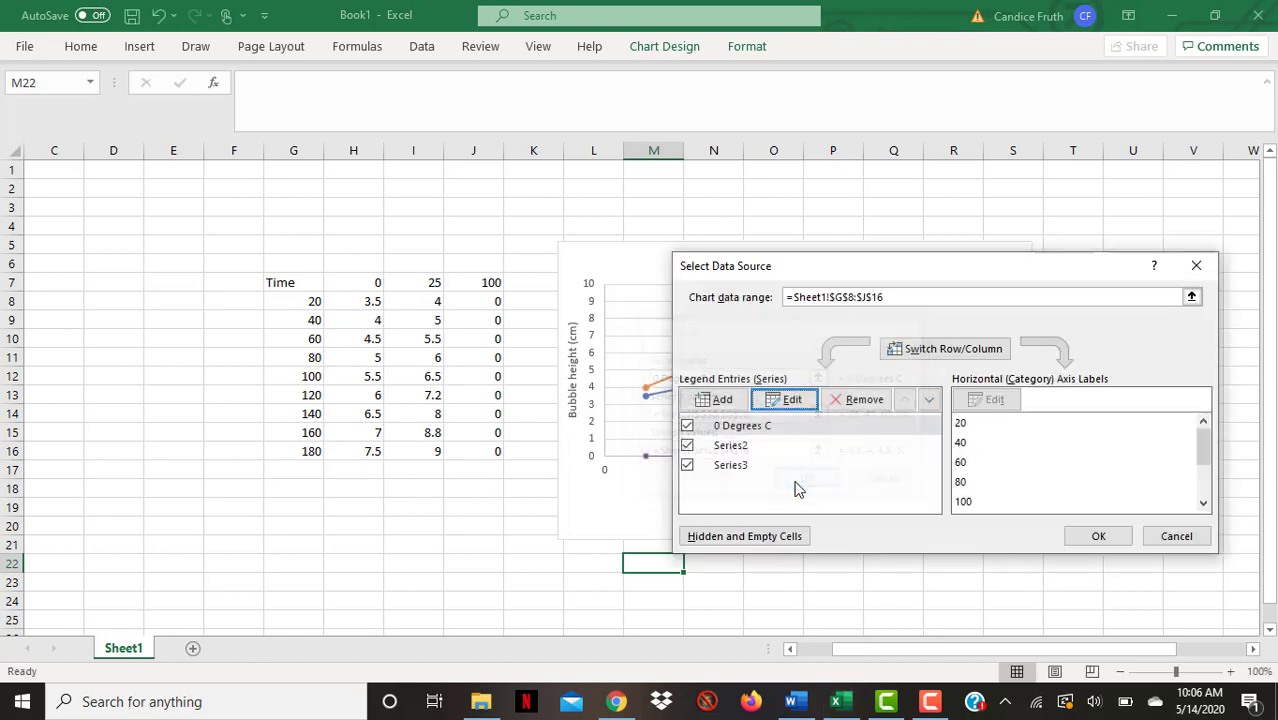
# Rename the second series "25 Degrees C"
pyautogui.click(730, 445)
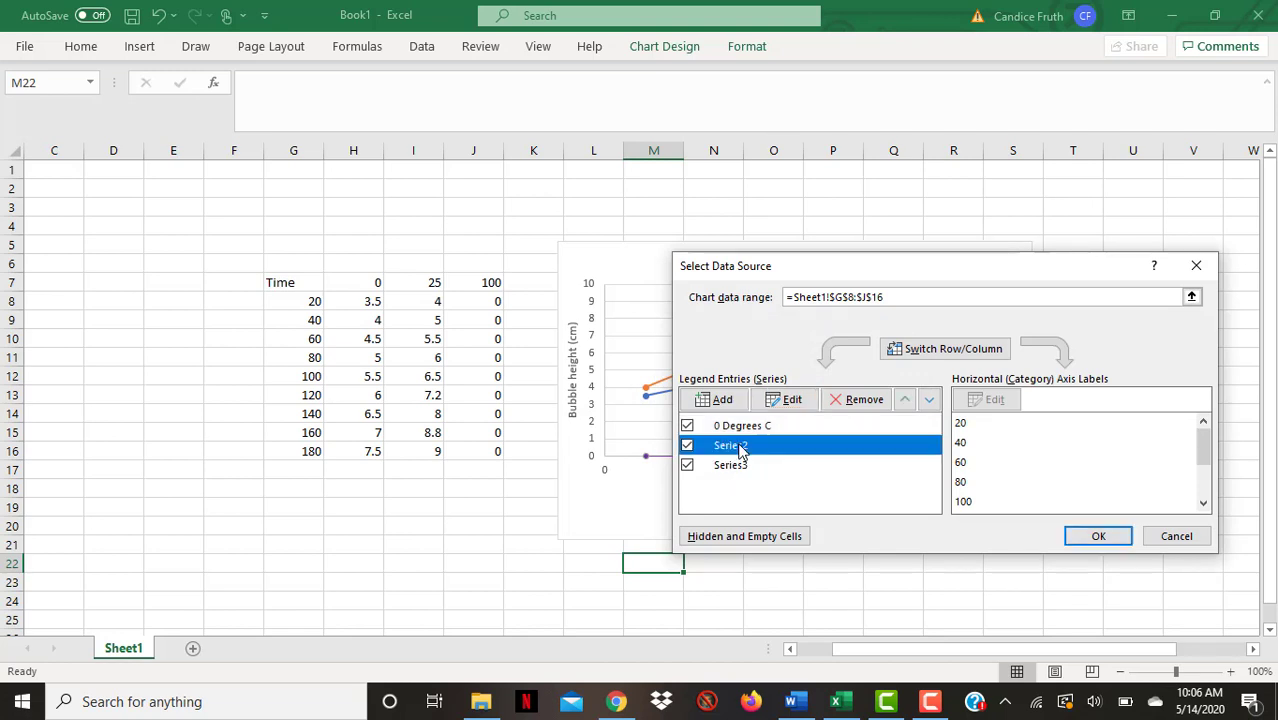
pyautogui.click(778, 400)
pyautogui.write('25 Degrees C')
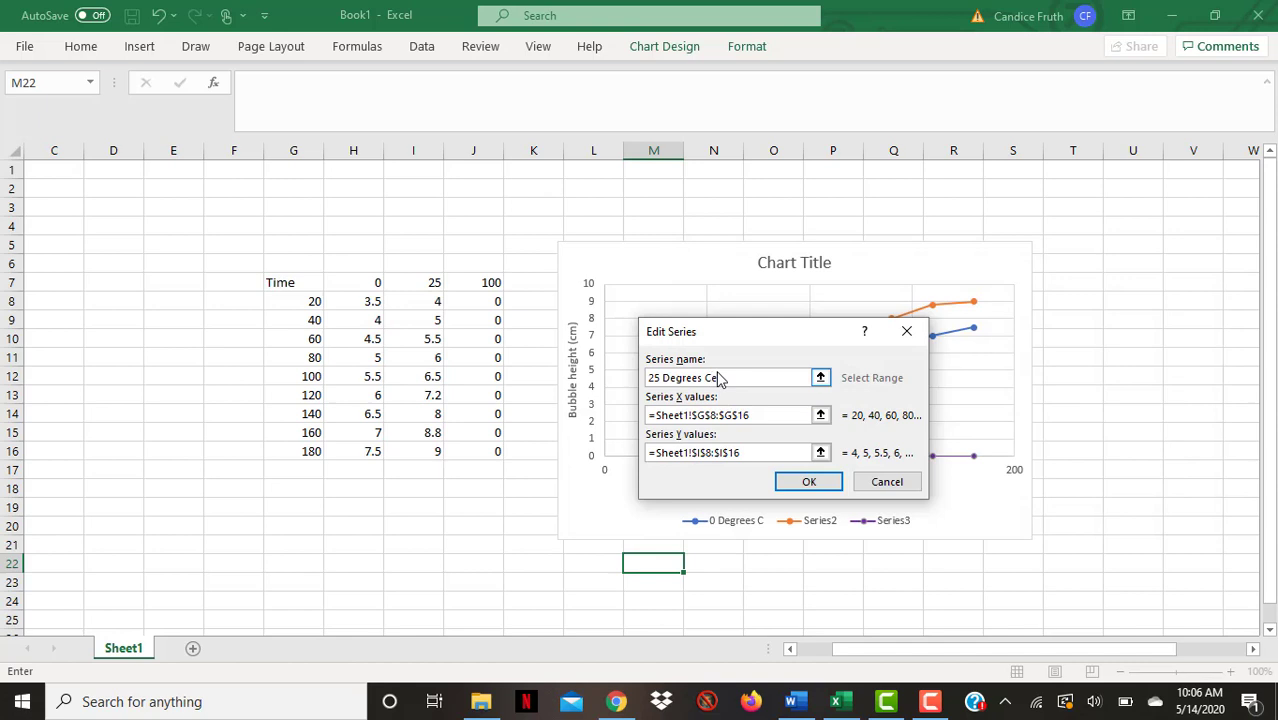
pyautogui.click(793, 482)
# Rename the third series "100 Degrees C" and close the data source dialog
pyautogui.click(747, 465)
pyautogui.click(750, 399)
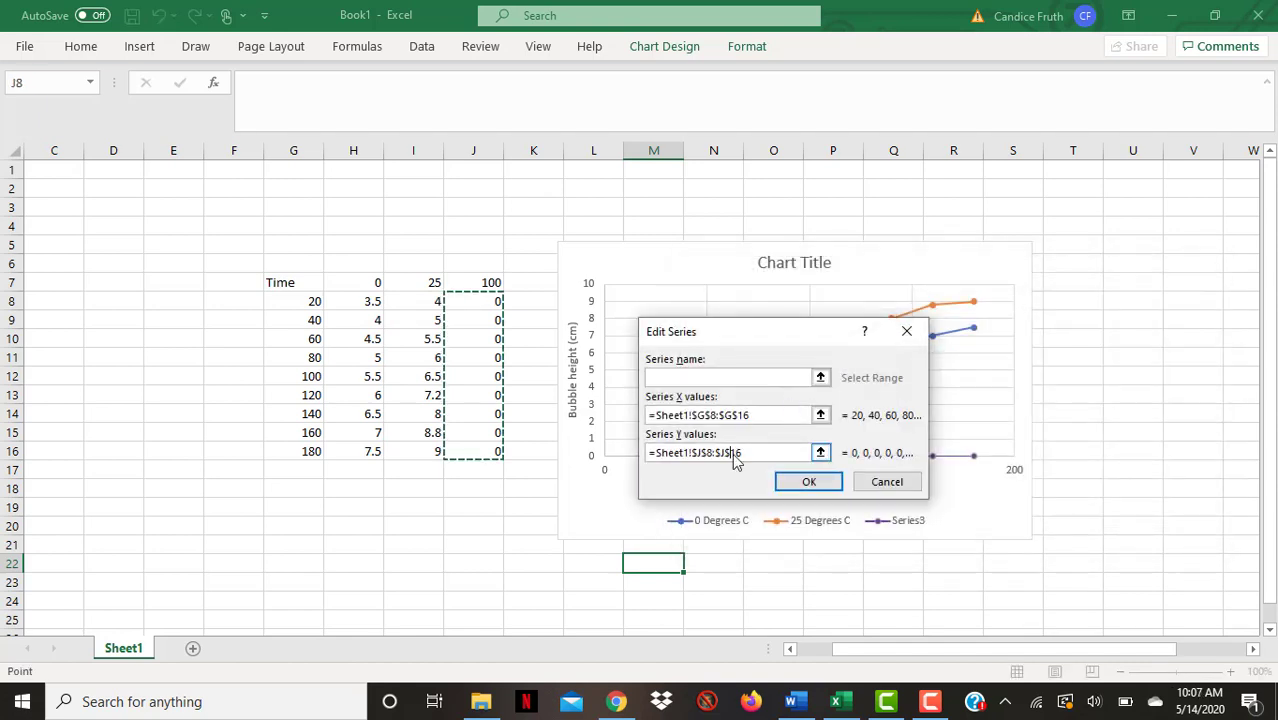
pyautogui.click(742, 377)
pyautogui.write('100 Degrees C')
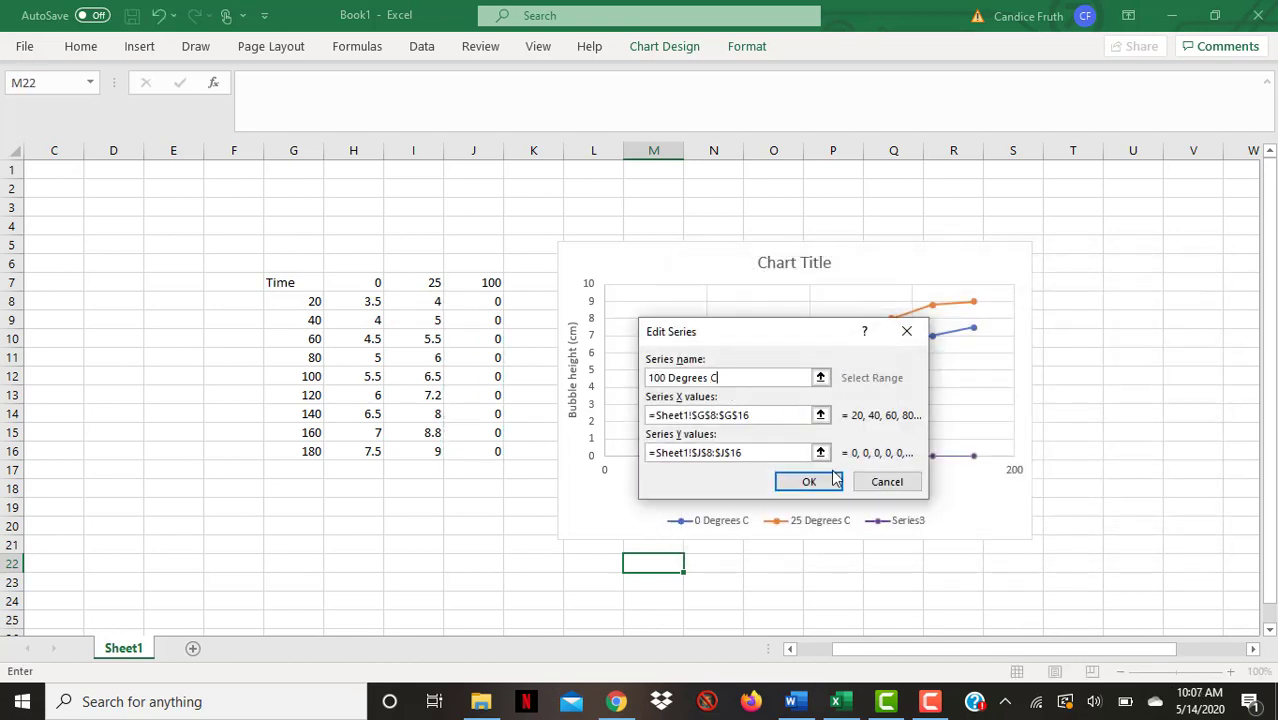
pyautogui.click(832, 481)
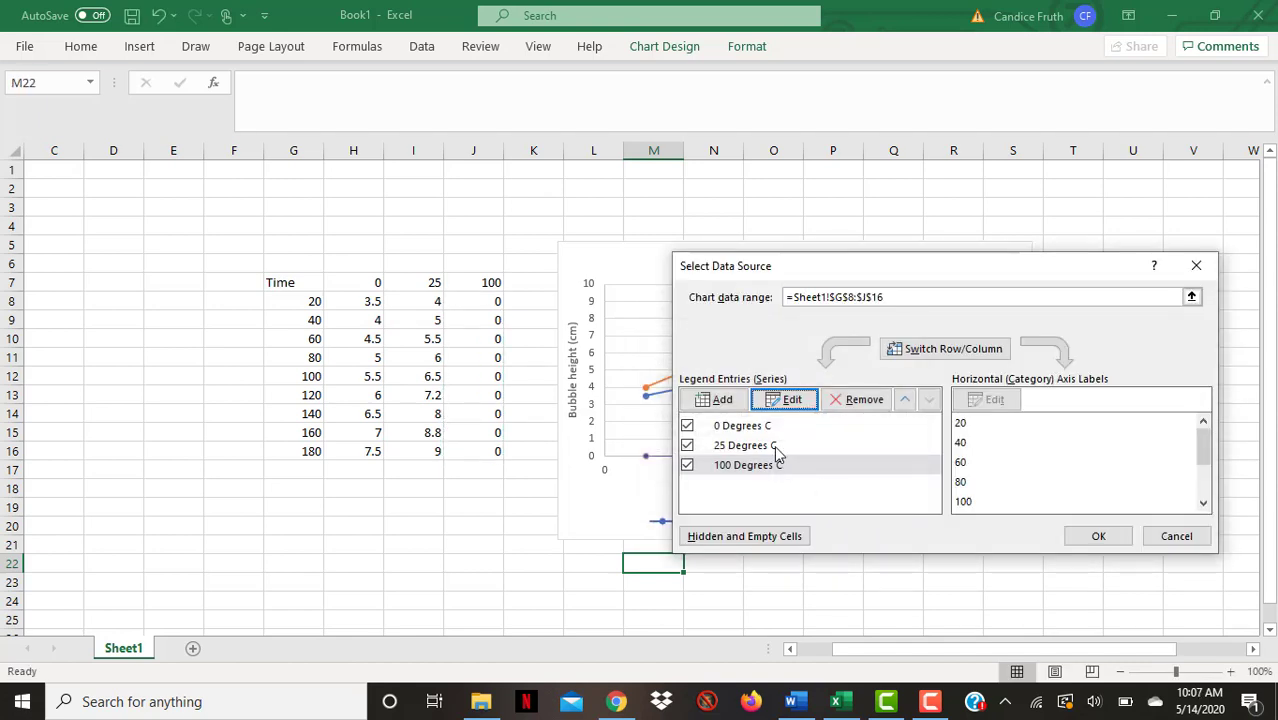
pyautogui.click(1097, 538)
# Move the legend up into the plot area and the chart title below the horizontal axis title
pyautogui.click(833, 530)
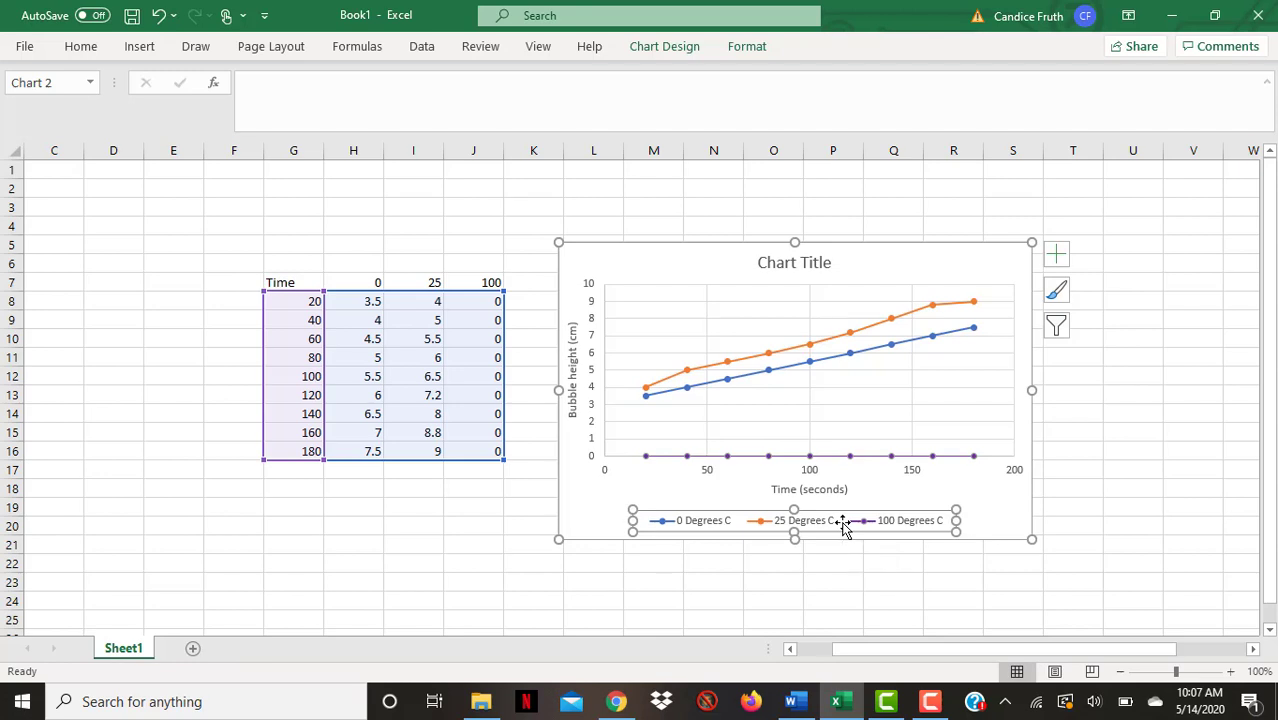
pyautogui.moveTo(843, 527); pyautogui.dragTo(922, 398)
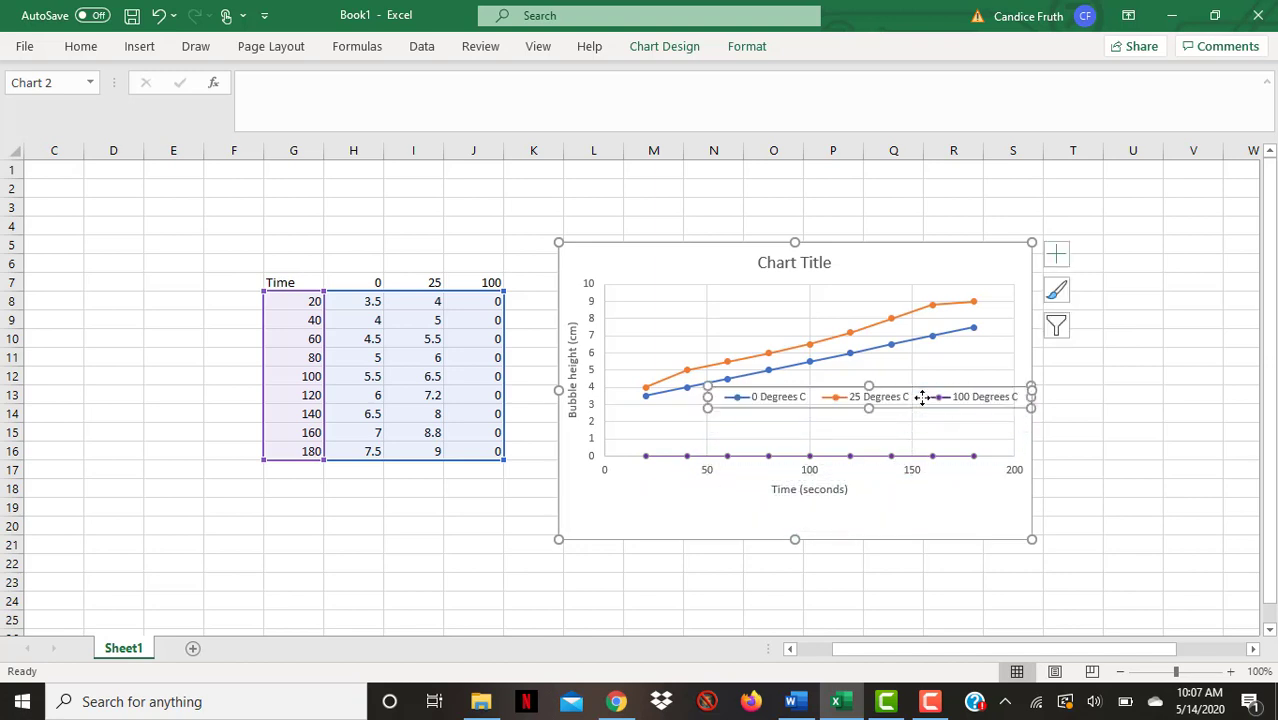
pyautogui.click(808, 261)
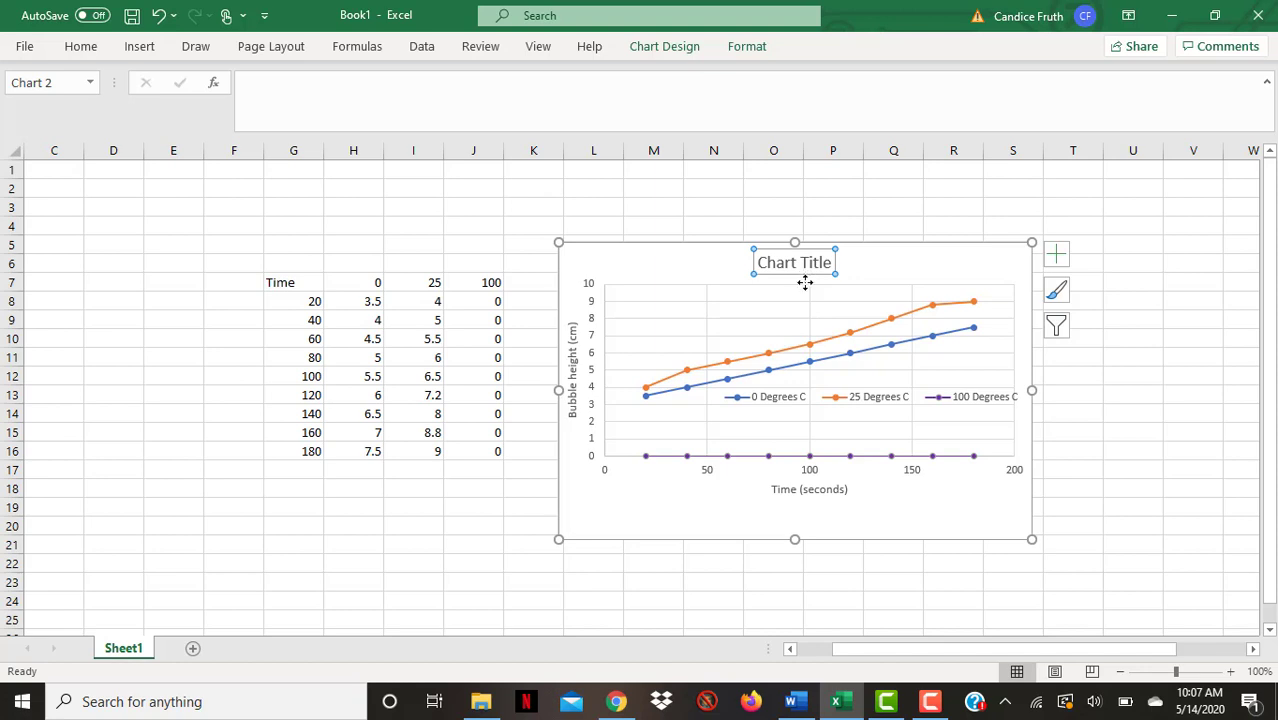
pyautogui.moveTo(807, 280); pyautogui.dragTo(800, 528)
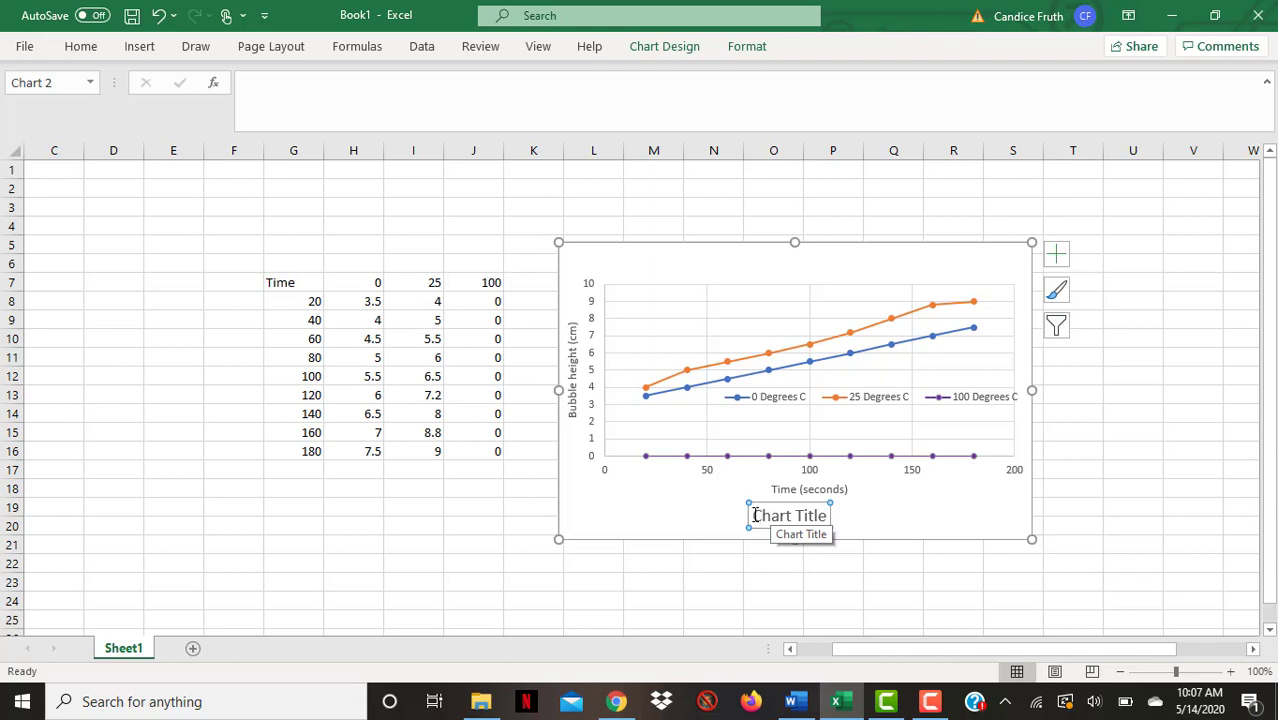
# Replace the title text with "Figure 1: The effect of temperature on catalase activity."
pyautogui.moveTo(755, 515); pyautogui.dragTo(829, 513)
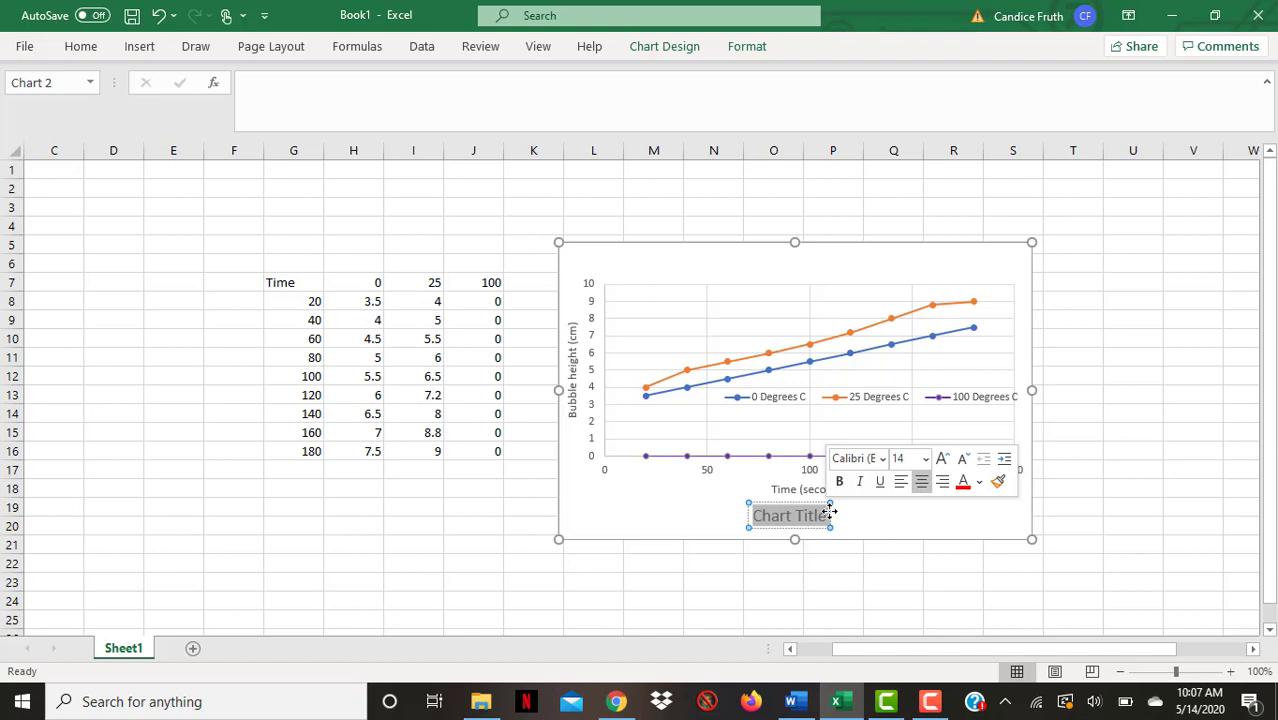
pyautogui.write('Figure 1:')
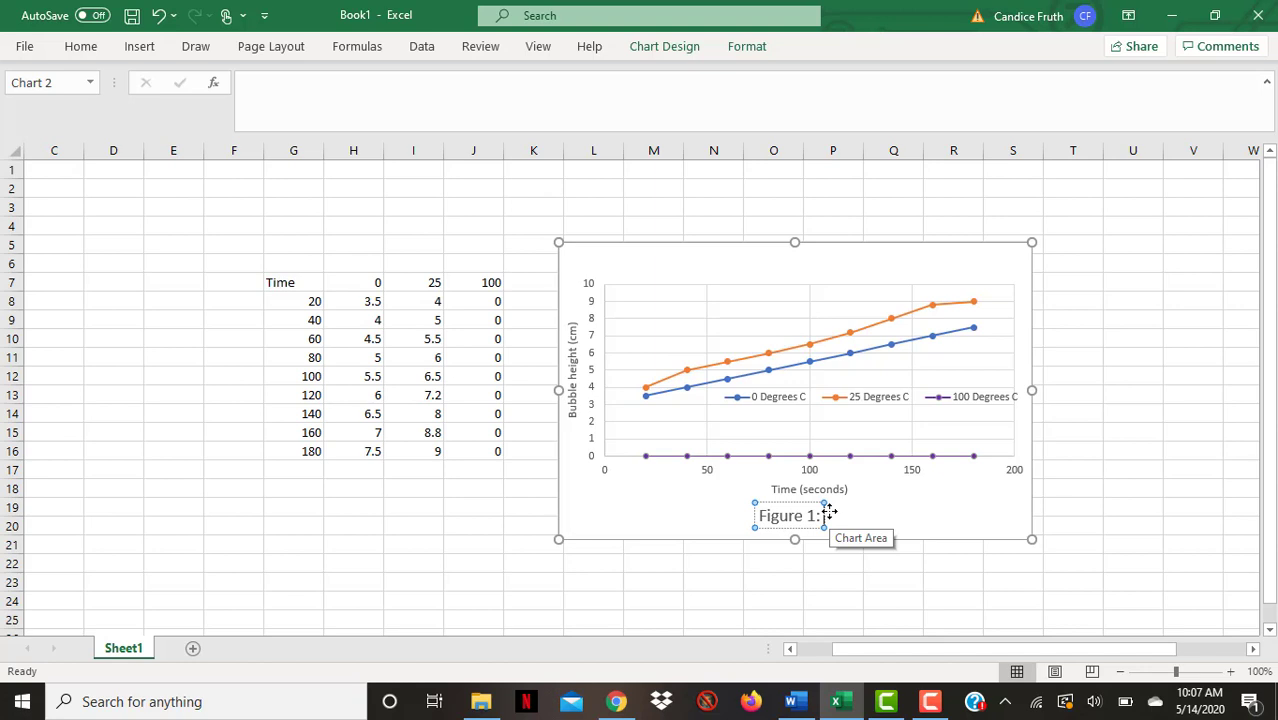
pyautogui.click(1104, 558)
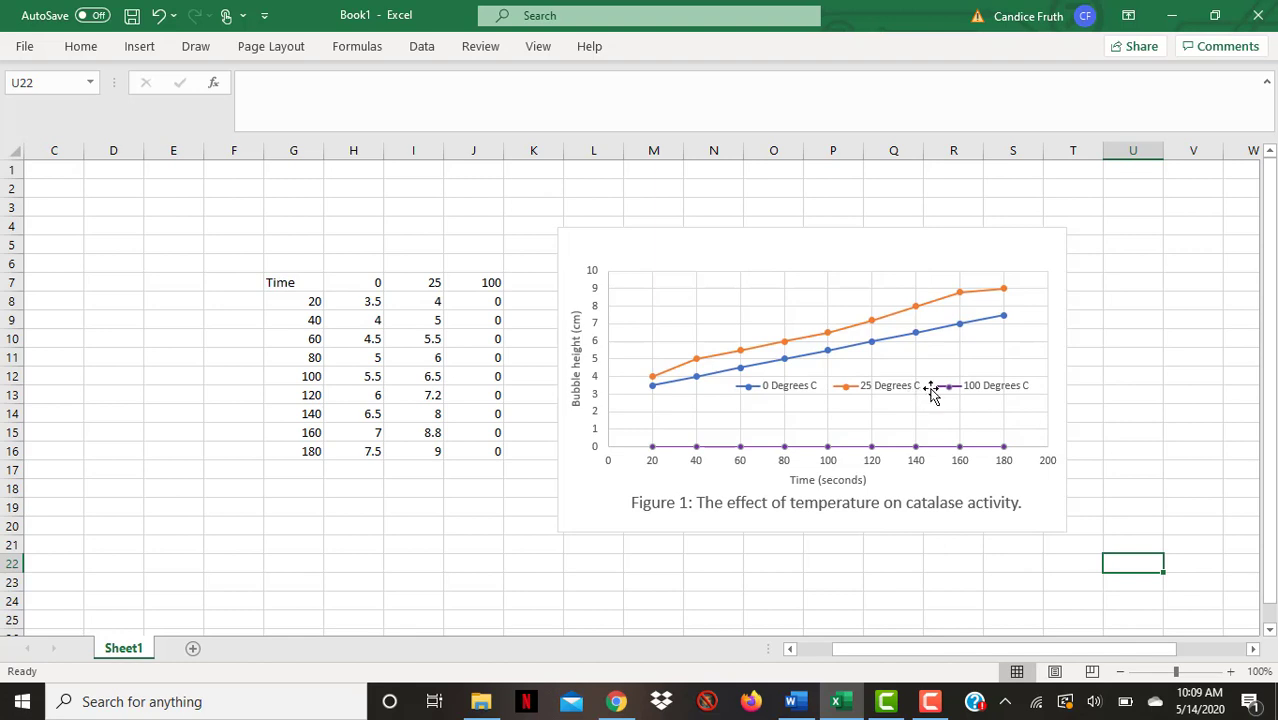
# Move the legend to the right of the plot area and reshape it into a vertical list
pyautogui.click(1020, 384)
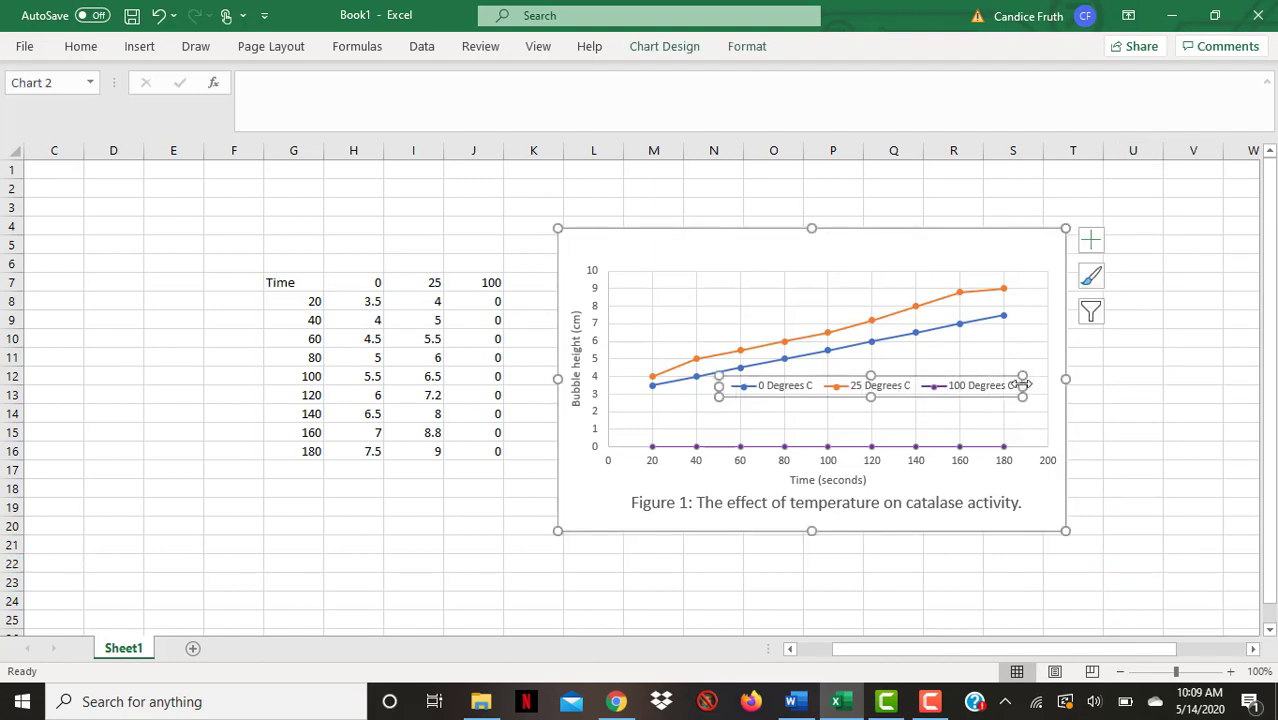
pyautogui.moveTo(1022, 384); pyautogui.dragTo(787, 455)
pyautogui.moveTo(845, 409); pyautogui.dragTo(1050, 374)
# Resize the plot area by moving its lower-left corner inward
pyautogui.click(704, 420)
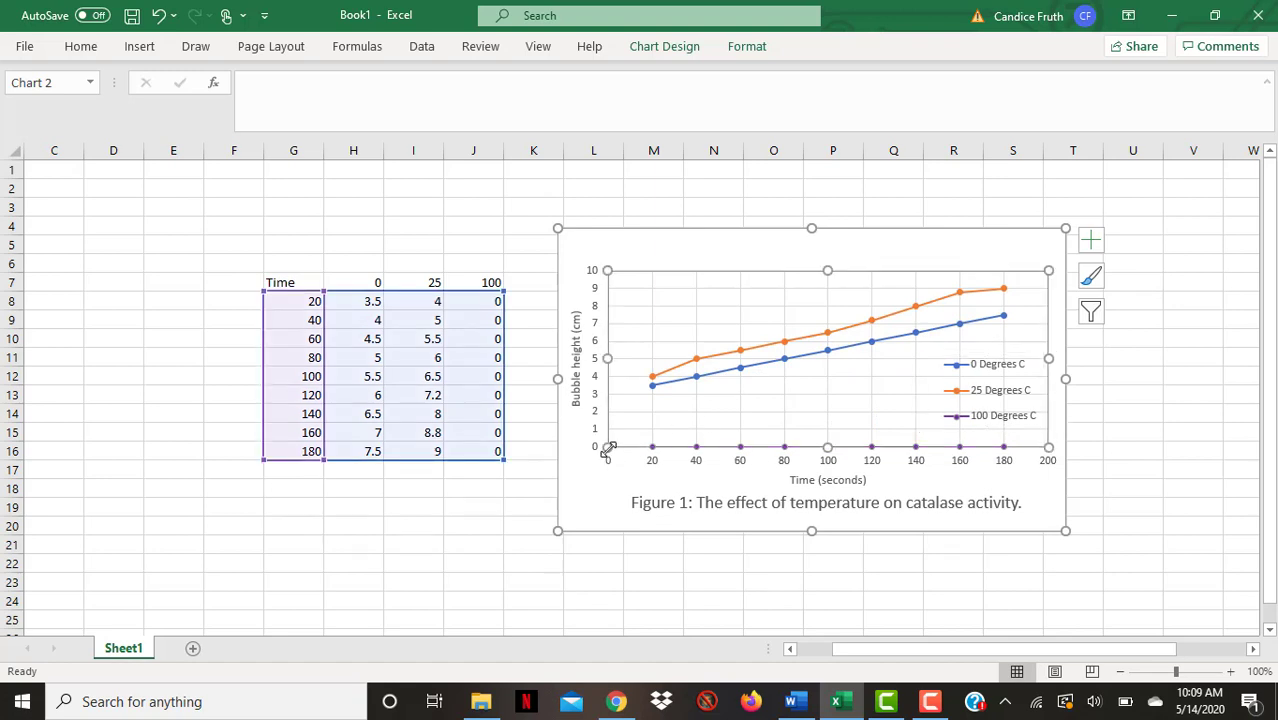
pyautogui.moveTo(607, 448); pyautogui.dragTo(654, 430)
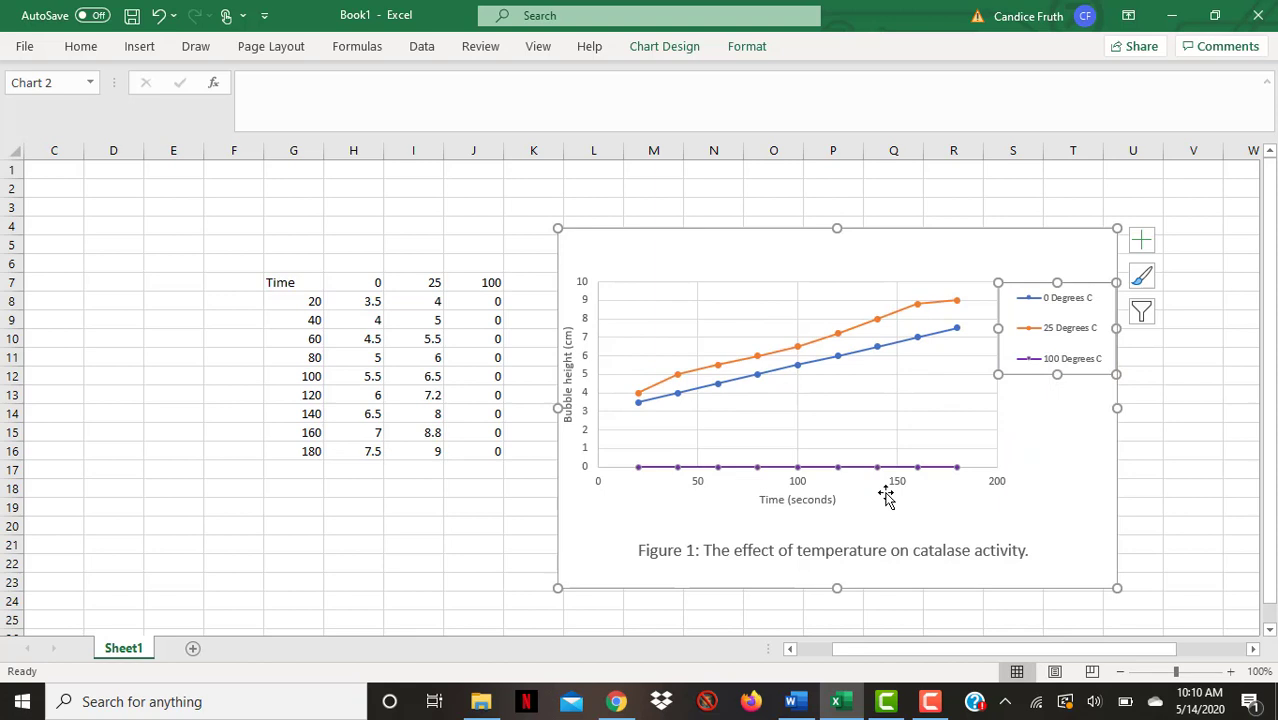
pyautogui.click(885, 541)
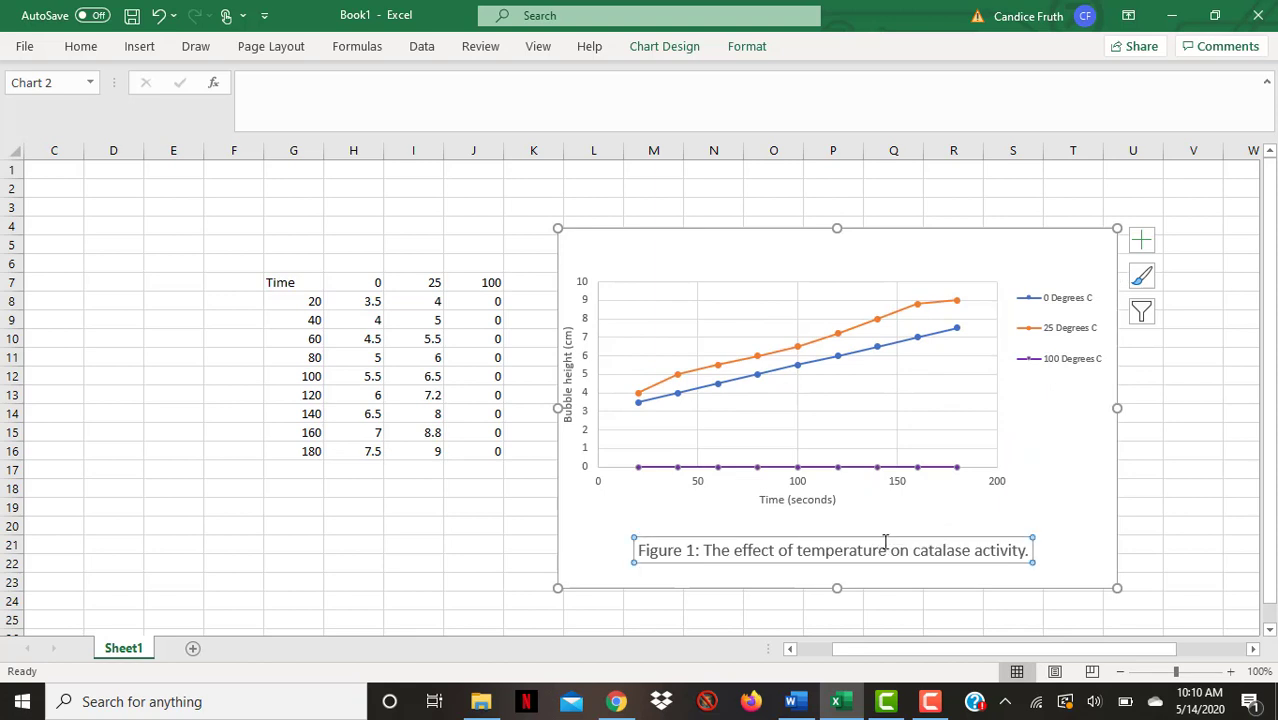
pyautogui.click(710, 192)
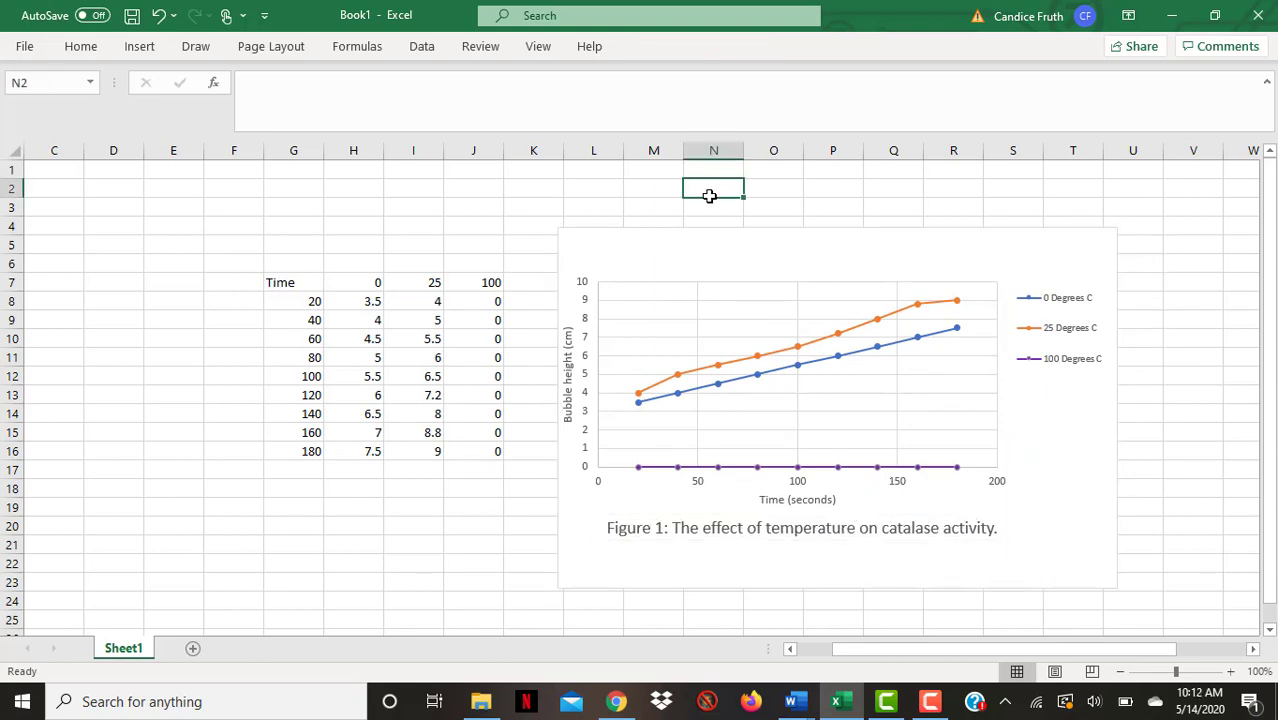
# Copy the chart and paste it into the blank Word document
pyautogui.rightClick(869, 261)
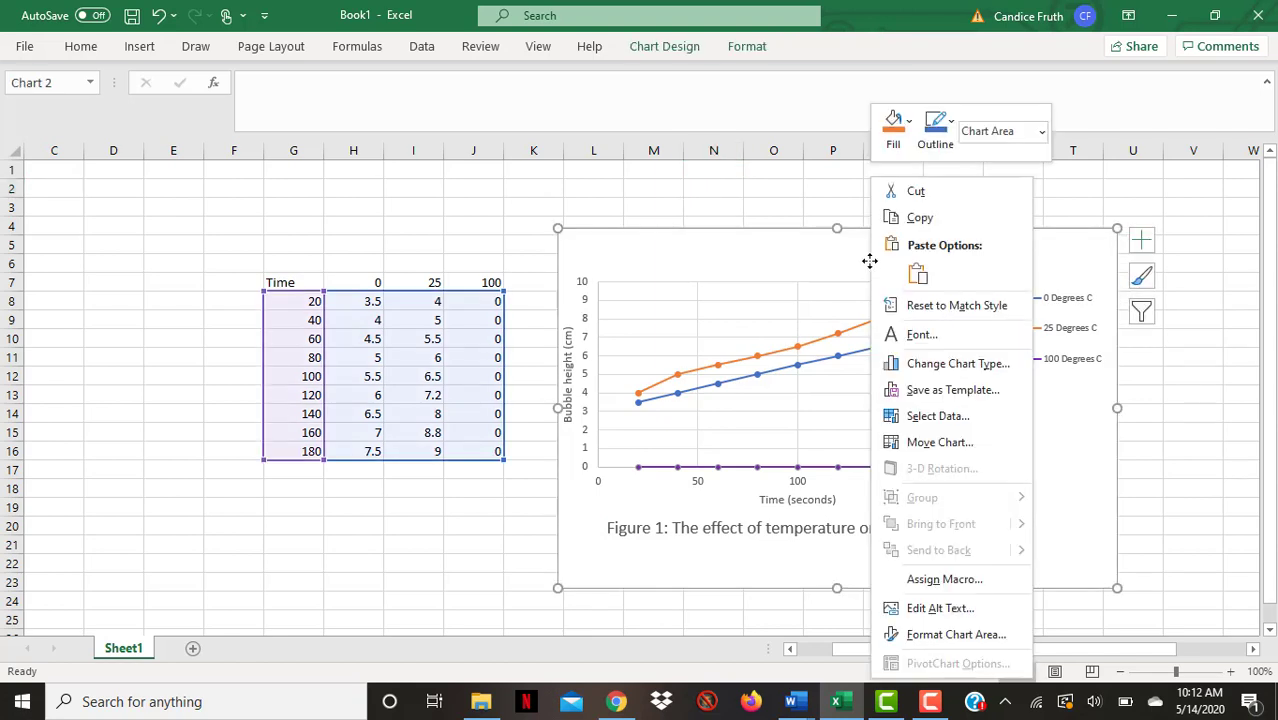
pyautogui.click(919, 220)
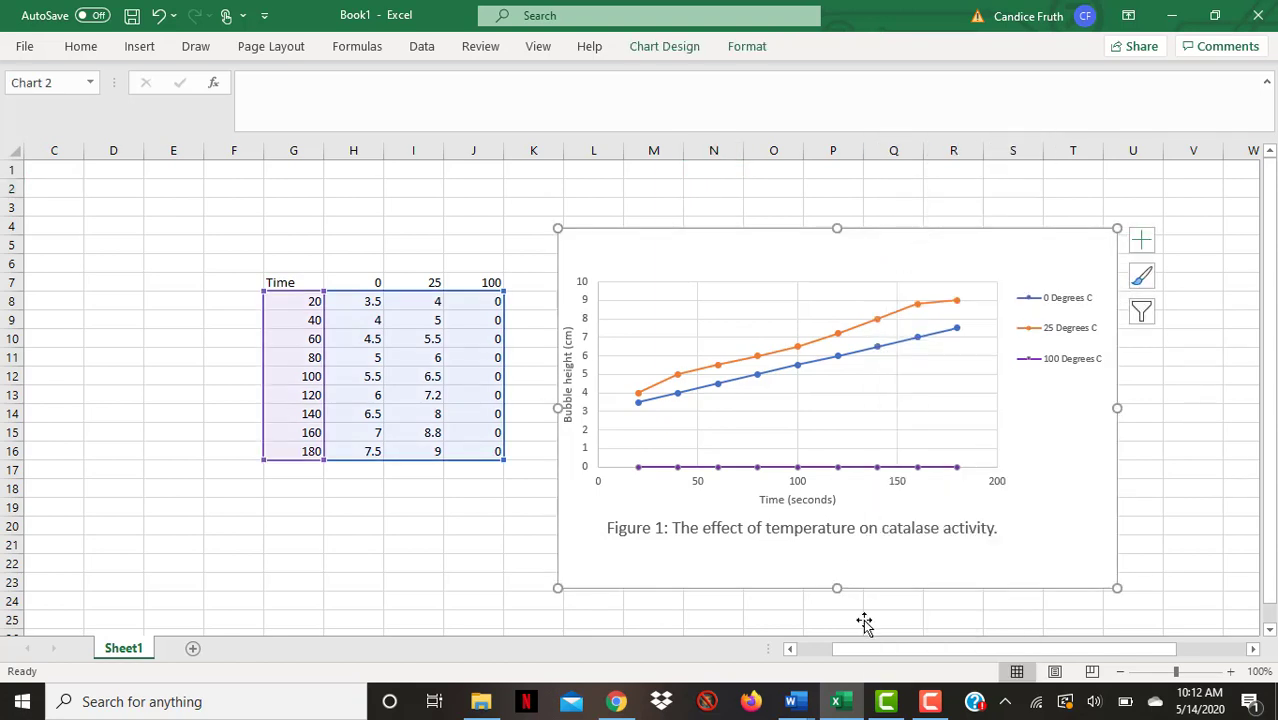
pyautogui.moveTo(807, 708)
pyautogui.click(793, 665)
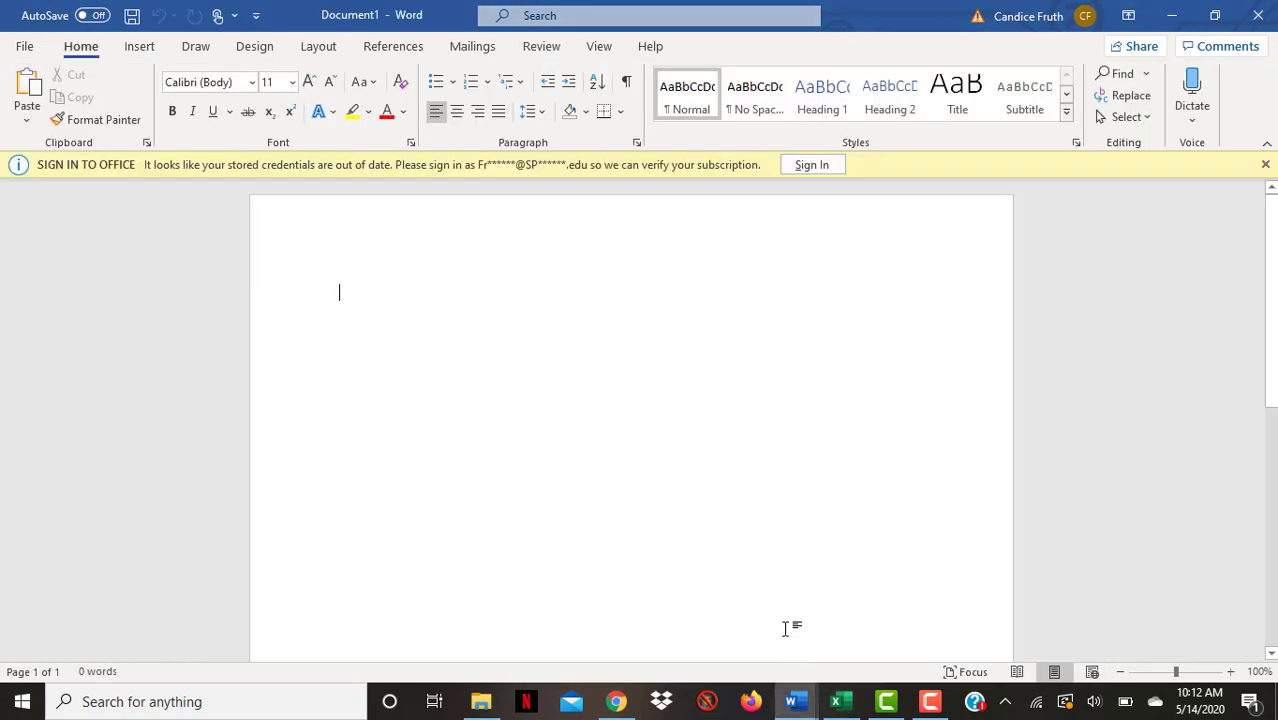
pyautogui.rightClick(408, 297)
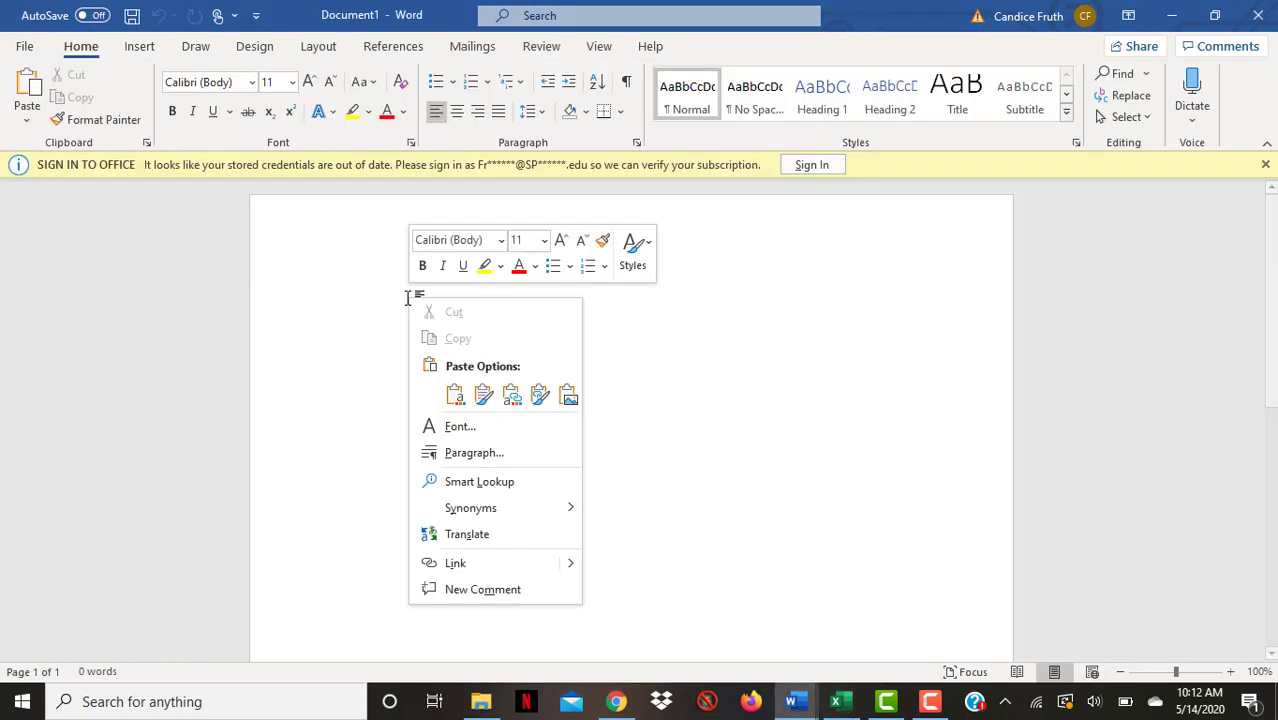
pyautogui.click(455, 395)
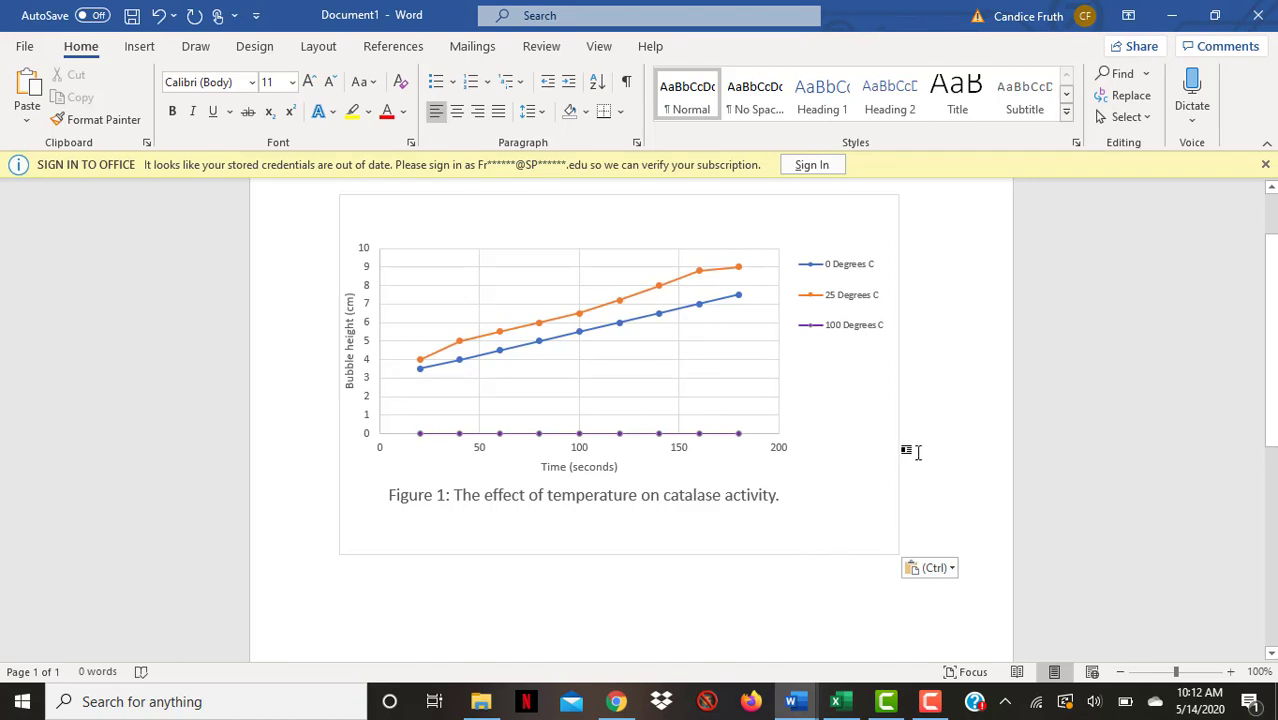
# Remove the outline from the pasted chart
pyautogui.click(884, 390)
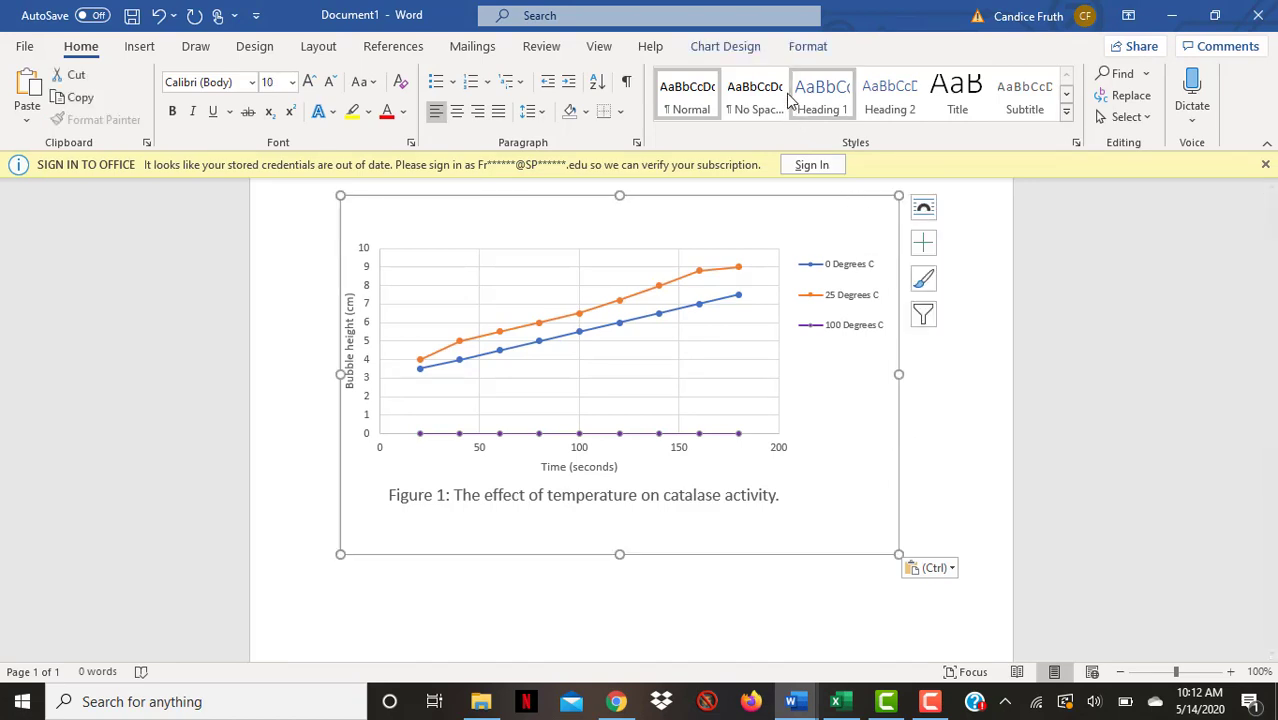
pyautogui.click(806, 47)
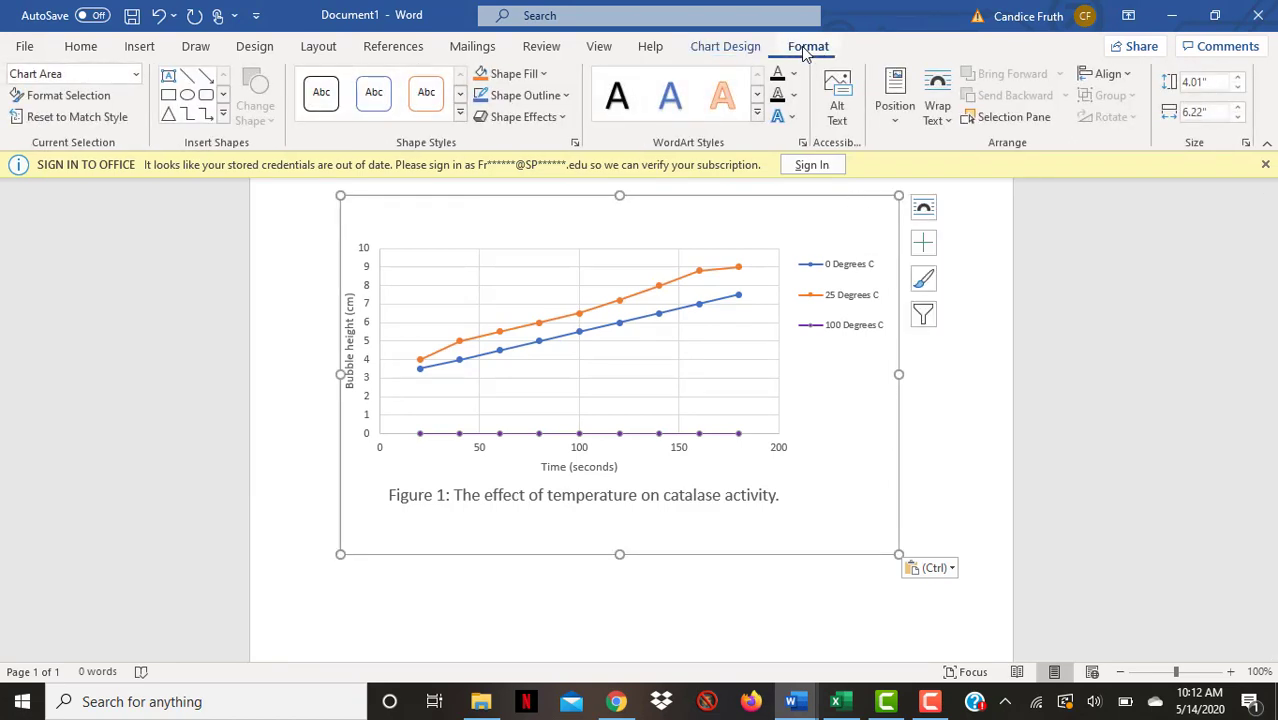
pyautogui.click(520, 95)
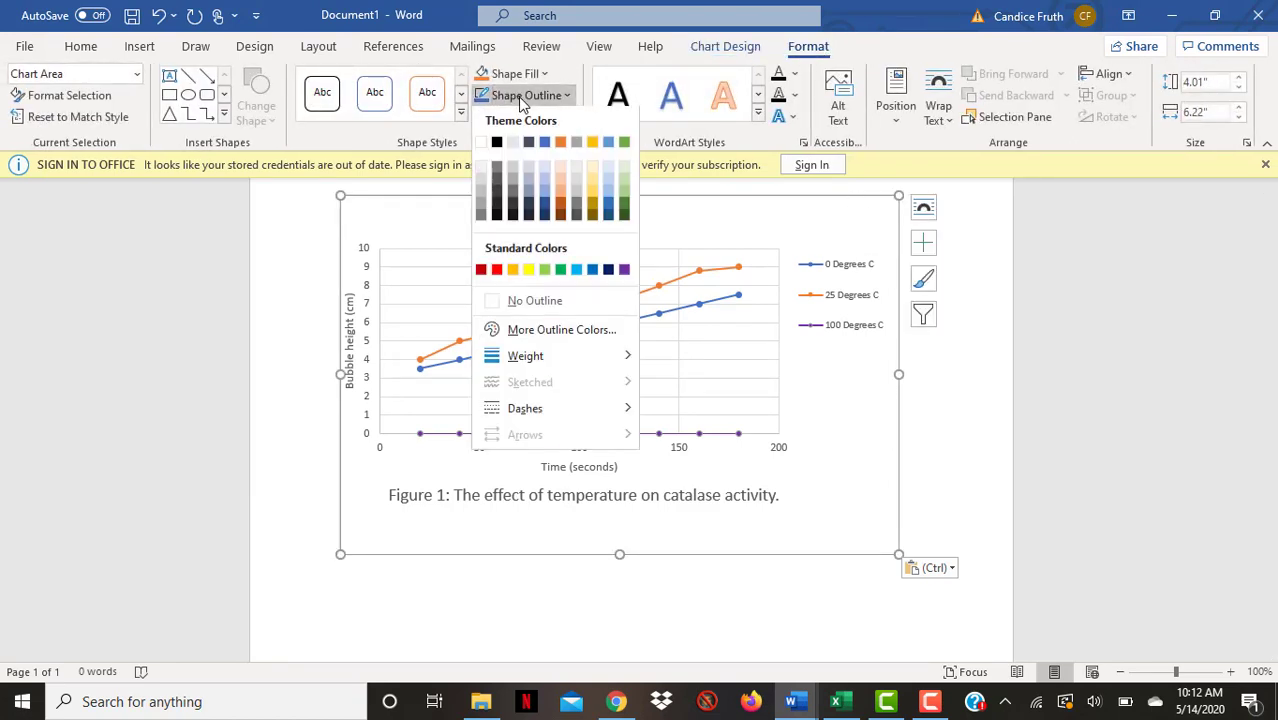
pyautogui.click(530, 302)
pyautogui.click(993, 400)
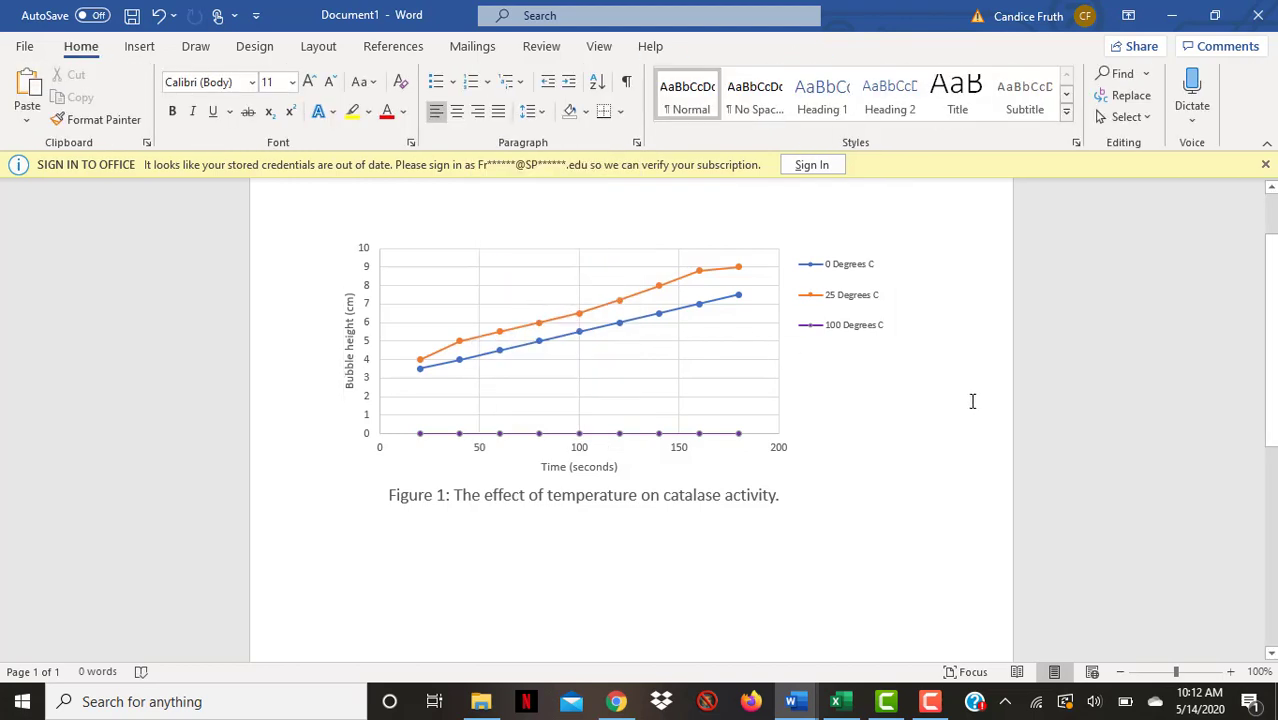
pyautogui.scroll(1, 785, 547)
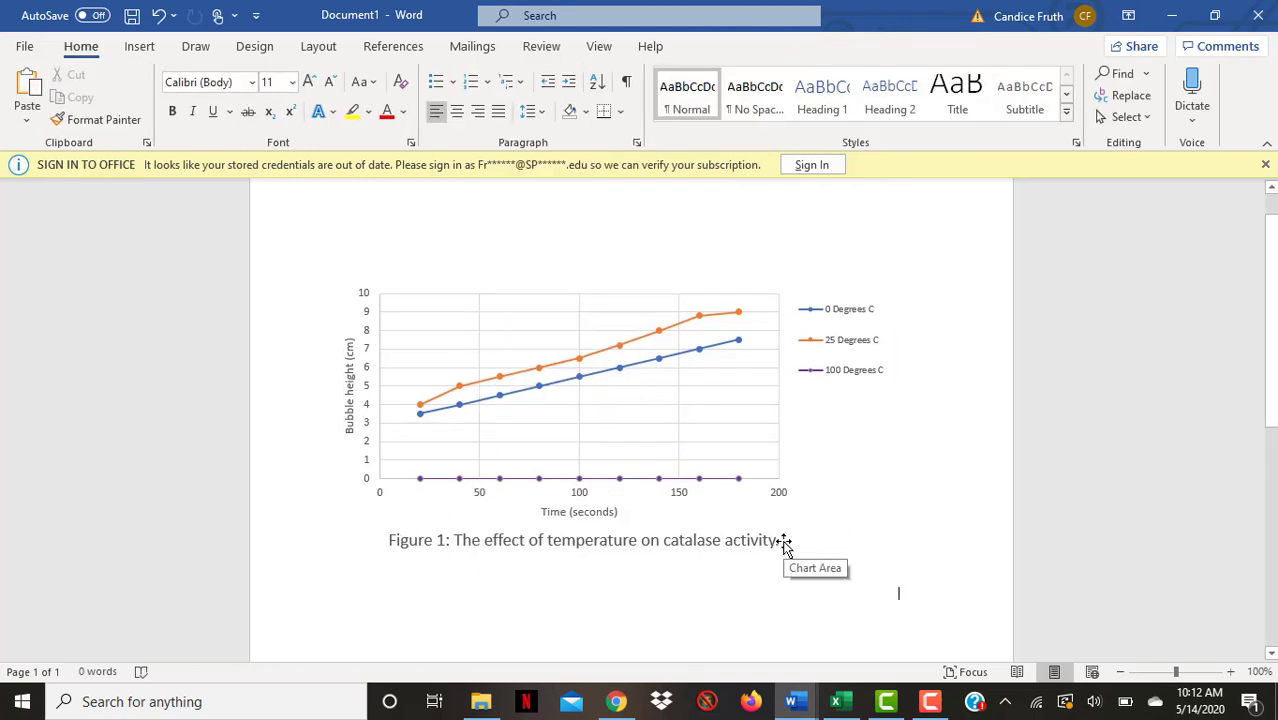